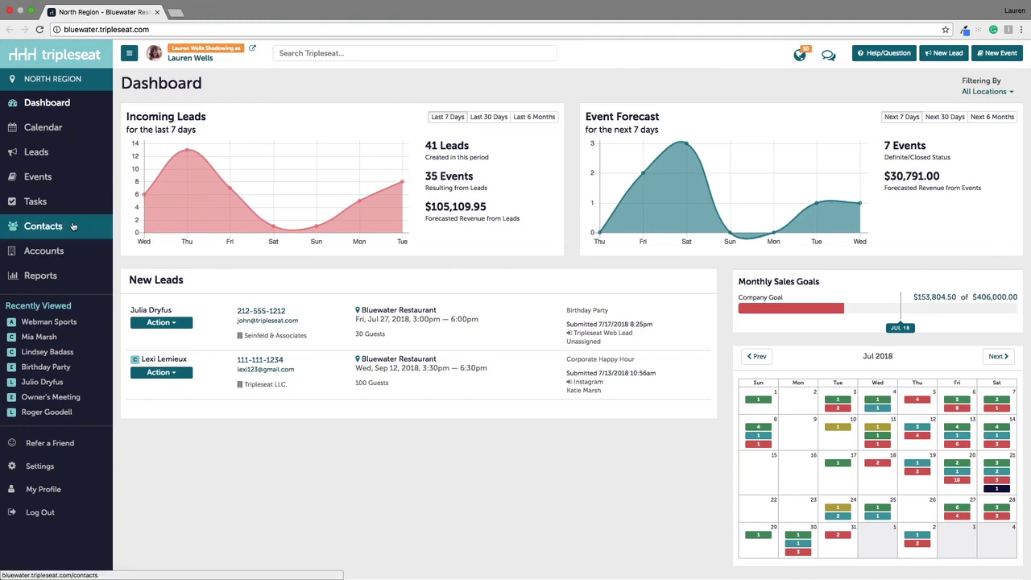
- List the events by date range for the next 7 days
left_click(66, 179)
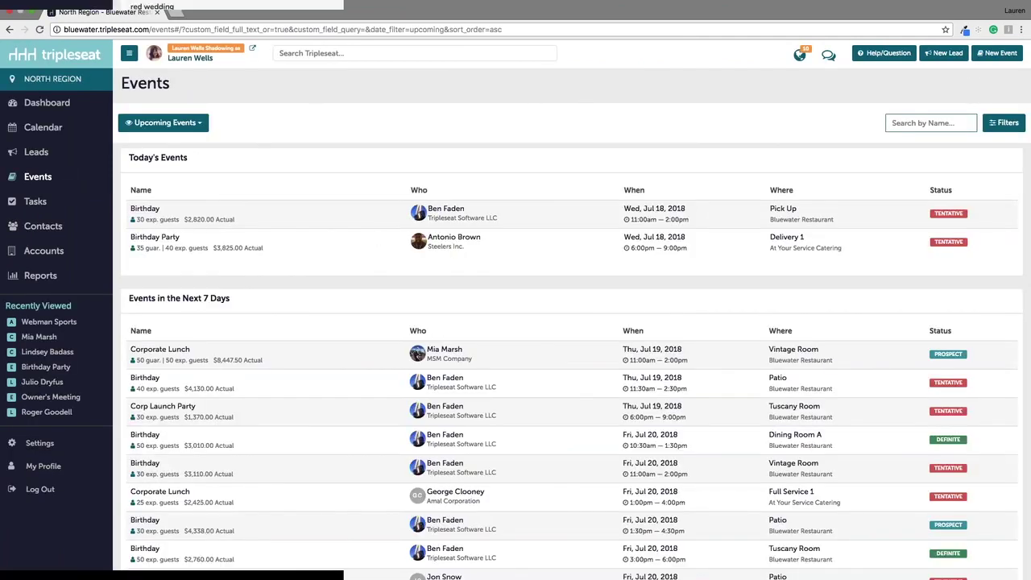
left_click(177, 122)
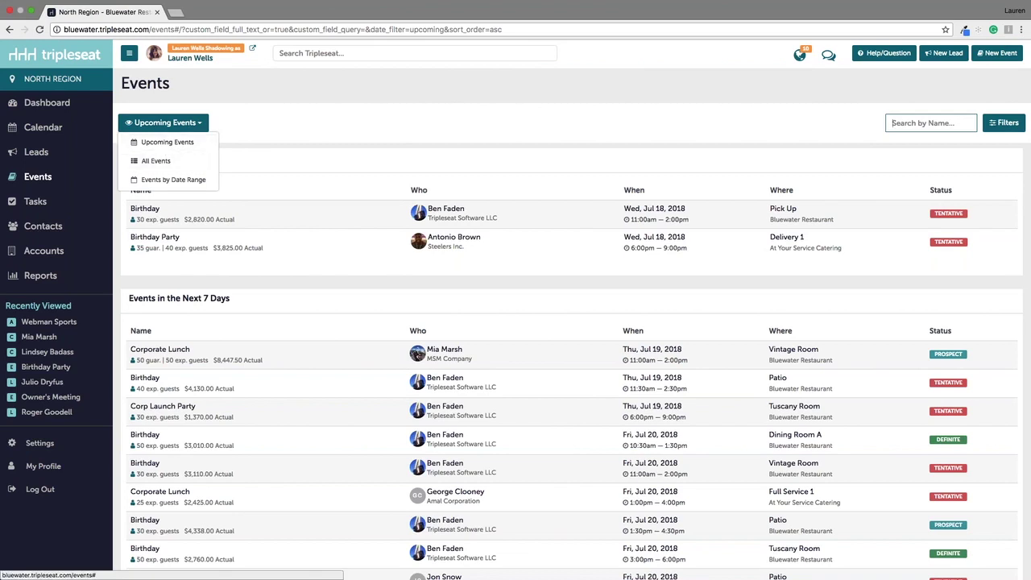
left_click(172, 179)
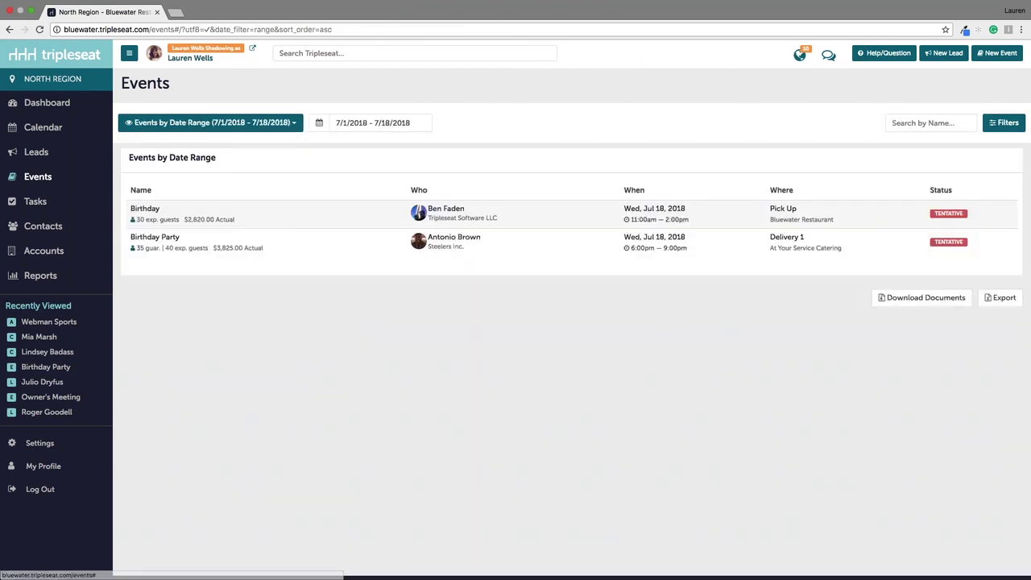
left_click(363, 122)
left_click(145, 95)
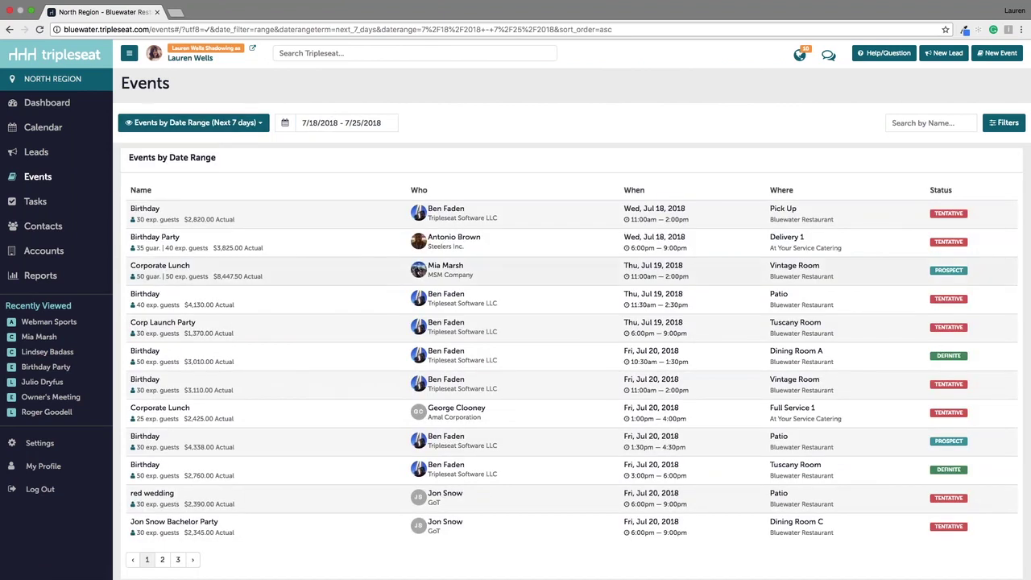
- Filter the events list to the Definite status and close the filters
left_click(1004, 123)
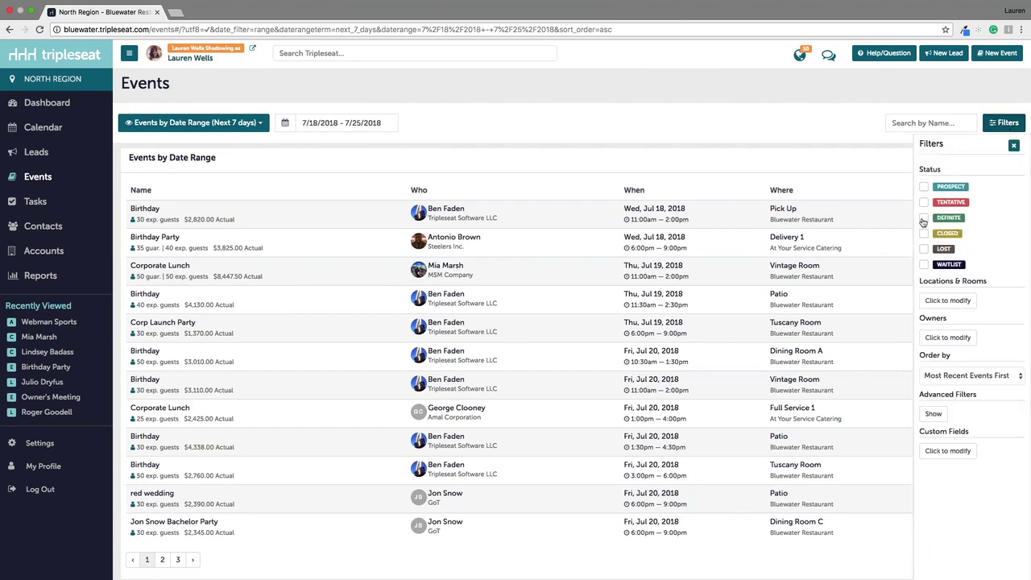
left_click(924, 218)
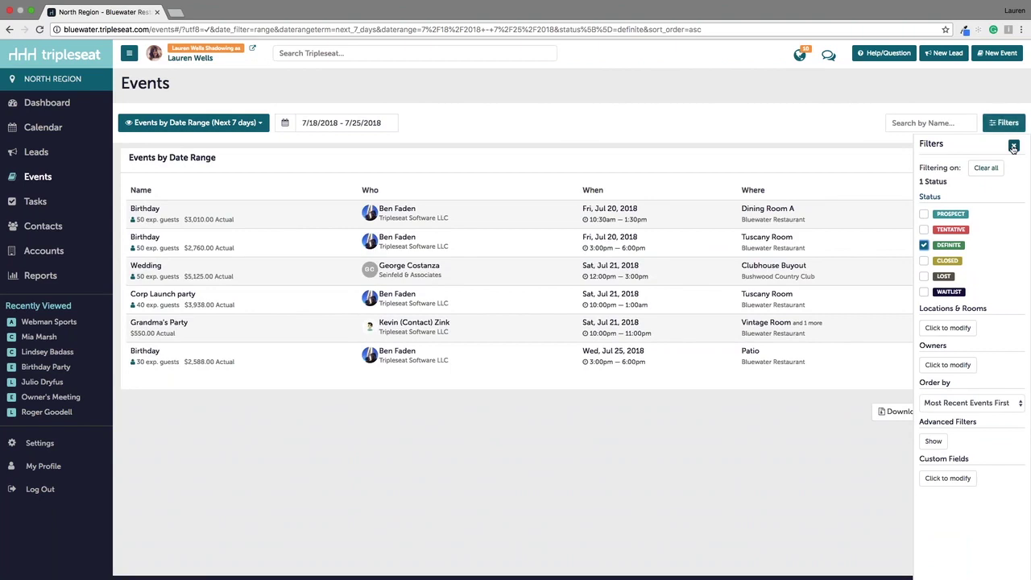
left_click(1005, 122)
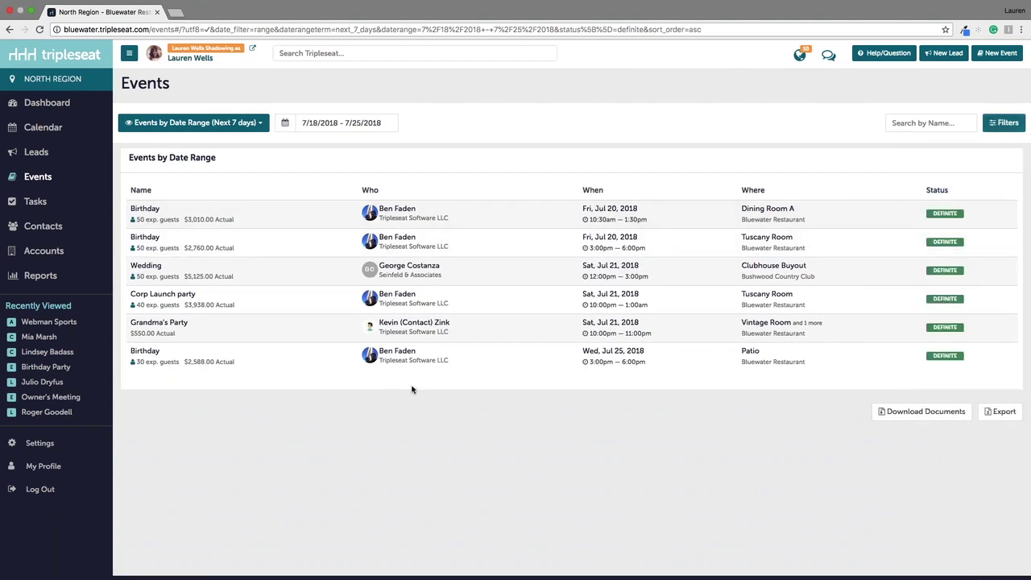
- Select both Kitchen Sheets, the Banquet Event Order and the Event Order for document export, and close the export without downloading
left_click(889, 414)
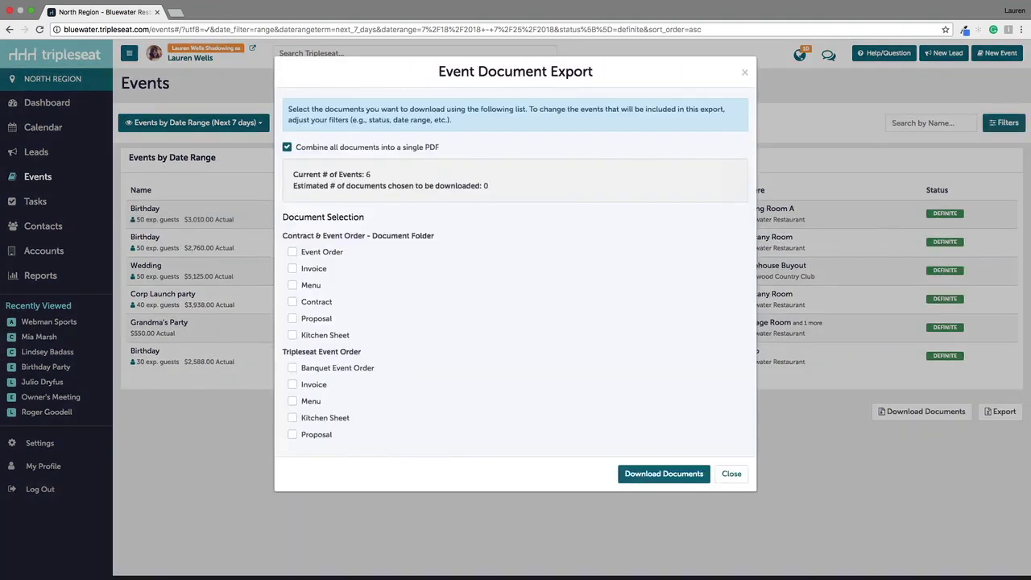
left_click(294, 337)
left_click(292, 419)
left_click(293, 369)
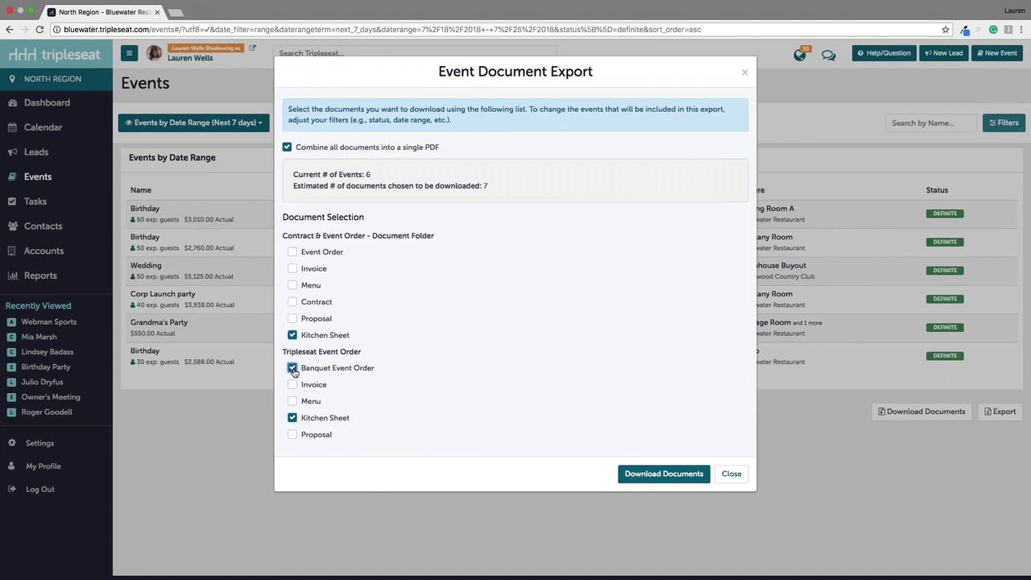
left_click(292, 252)
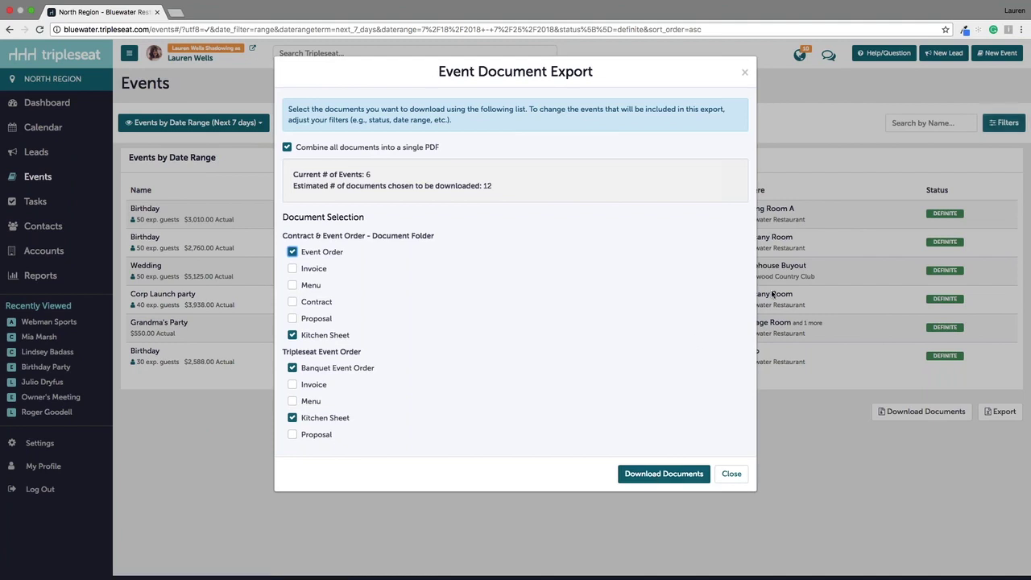
left_click(745, 74)
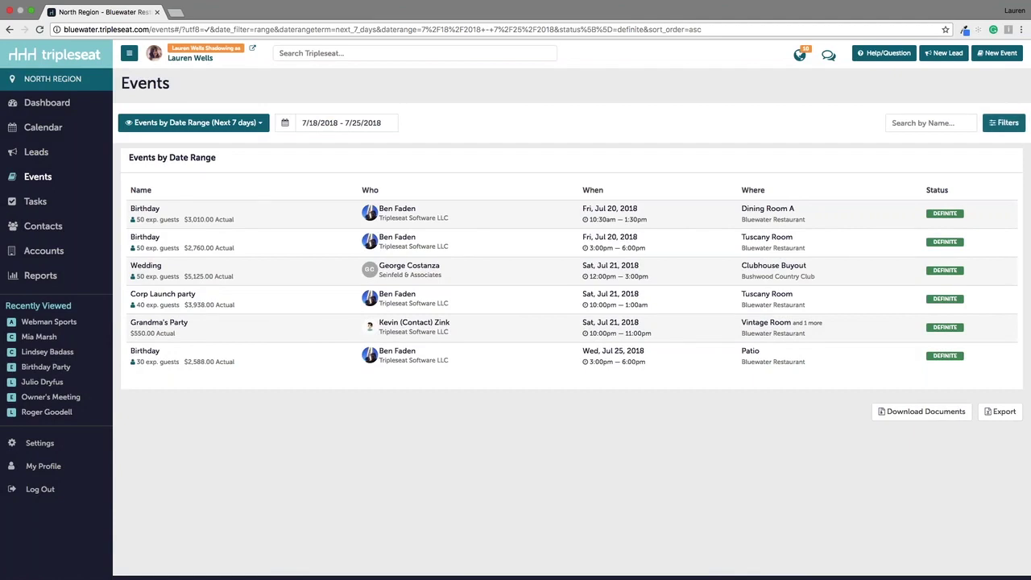
- In the profile's digest emails, turn on grouping by location and Event Type, and turn off the previous day's leads summary
left_click(21, 468)
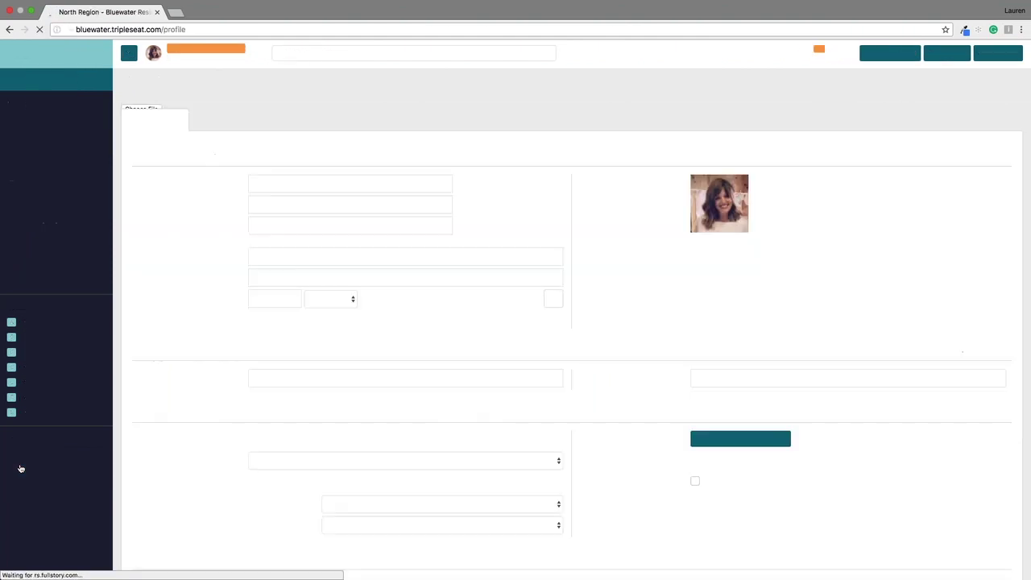
left_click(238, 122)
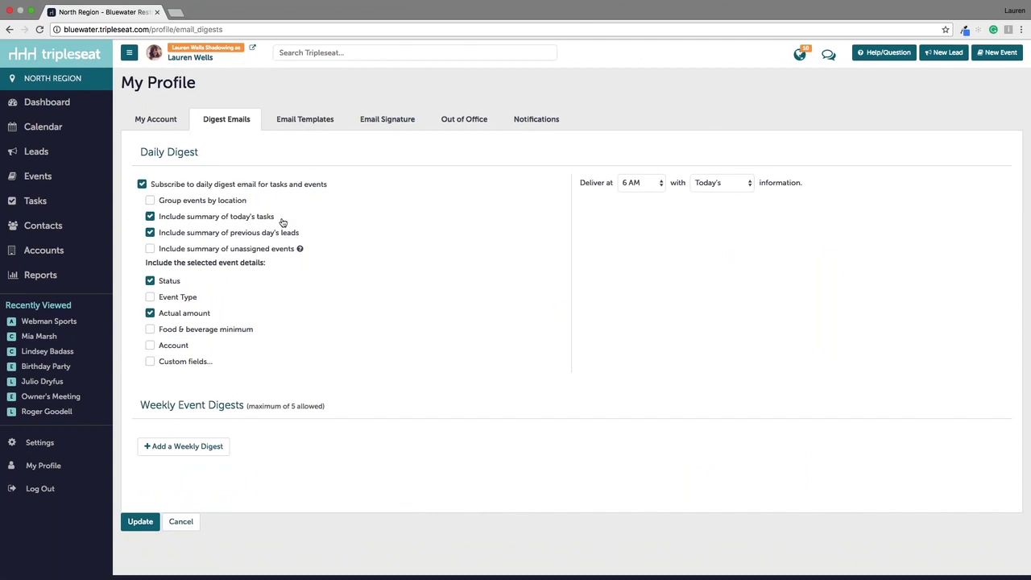
left_click(150, 203)
left_click(151, 297)
left_click(149, 233)
- Set the daily digest to deliver at 9 PM with Tomorrow's information
left_click(640, 183)
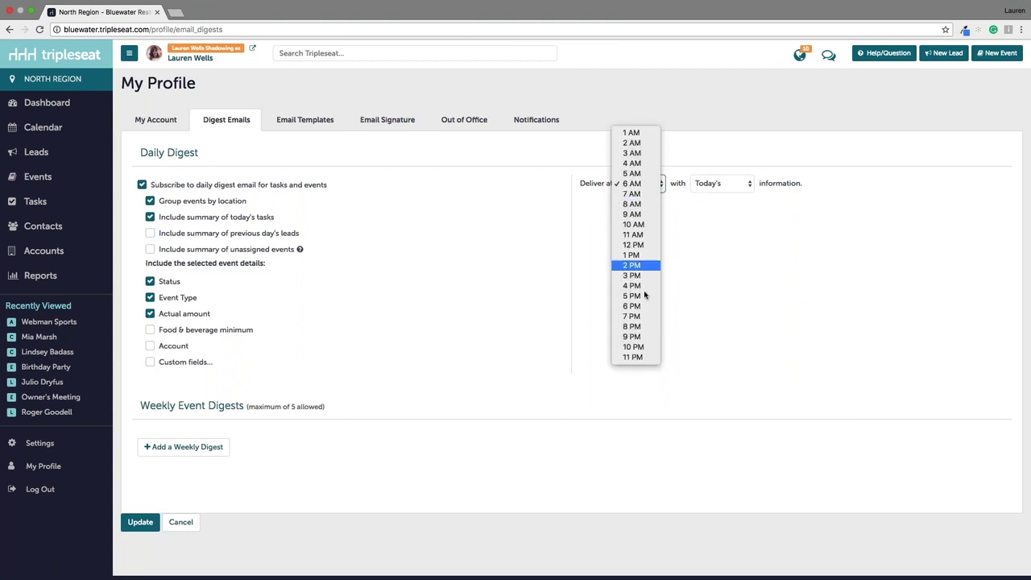
left_click(631, 337)
left_click(703, 184)
left_click(701, 194)
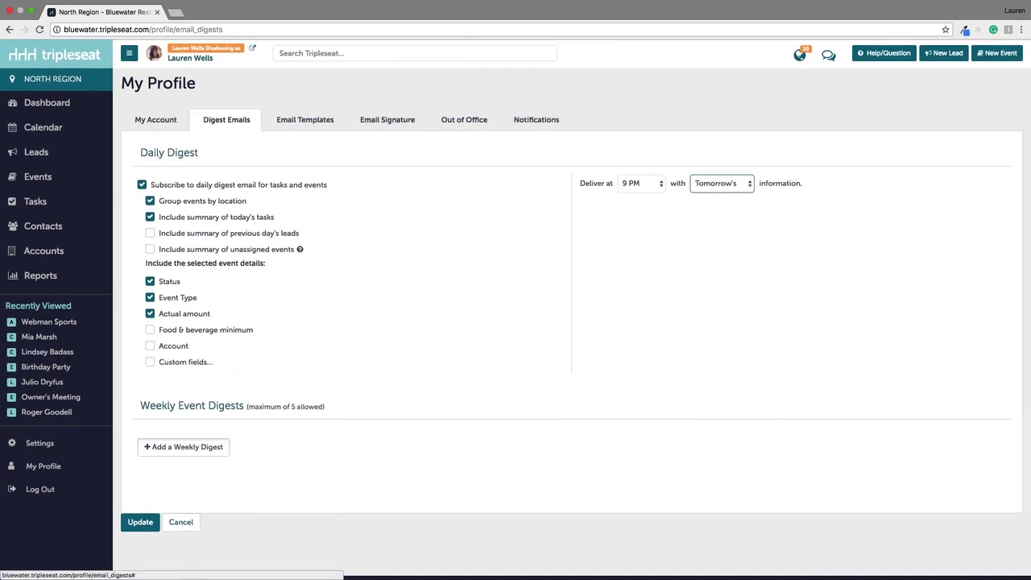
- Add a weekly event digest delivered on Monday at 6 AM with events for the next 14 days
left_click(183, 446)
scroll(183, 446, "down", 1)
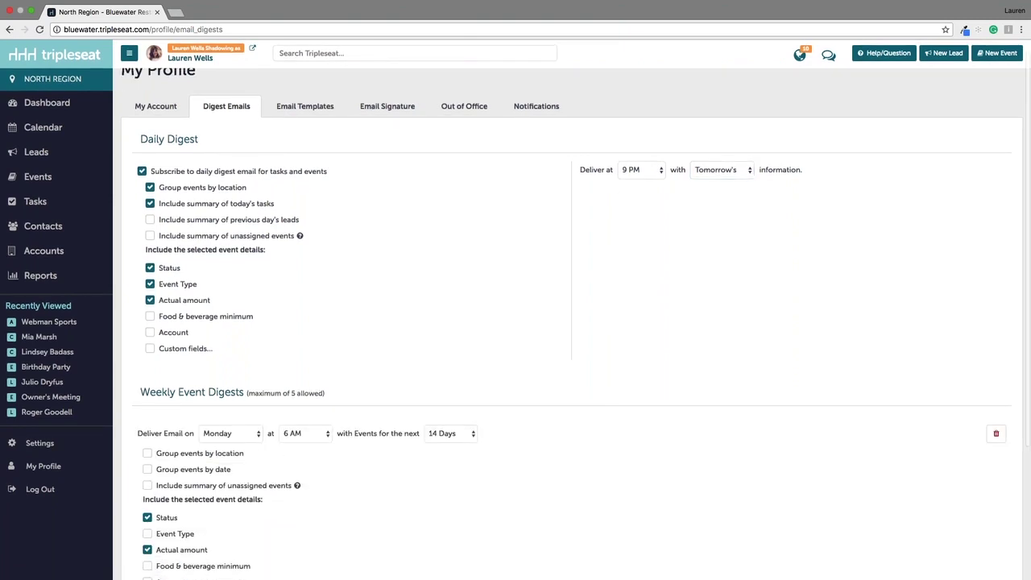
scroll(224, 346, "down", 3)
left_click(224, 347)
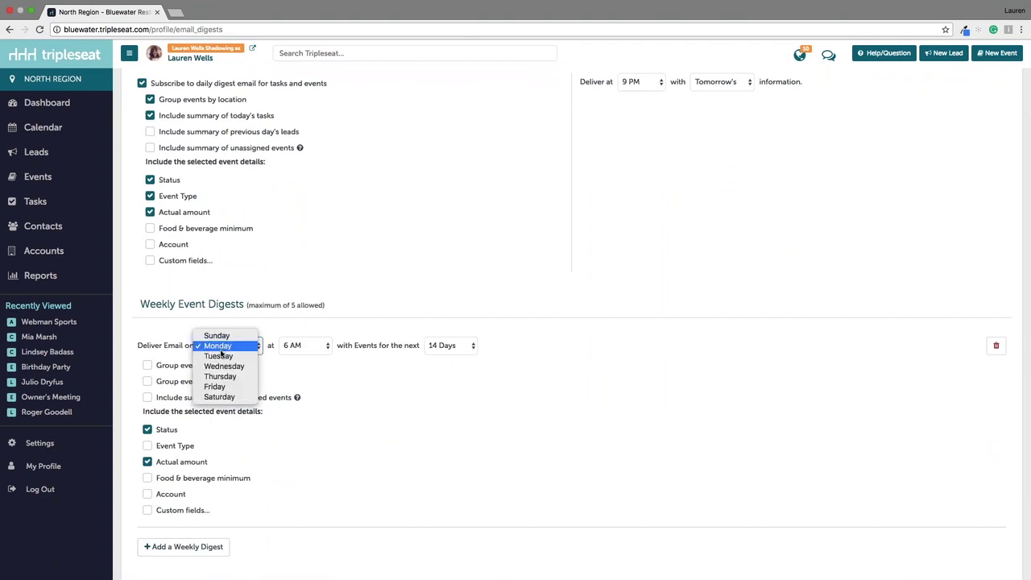
left_click(442, 371)
right_click(440, 363)
left_click(447, 347)
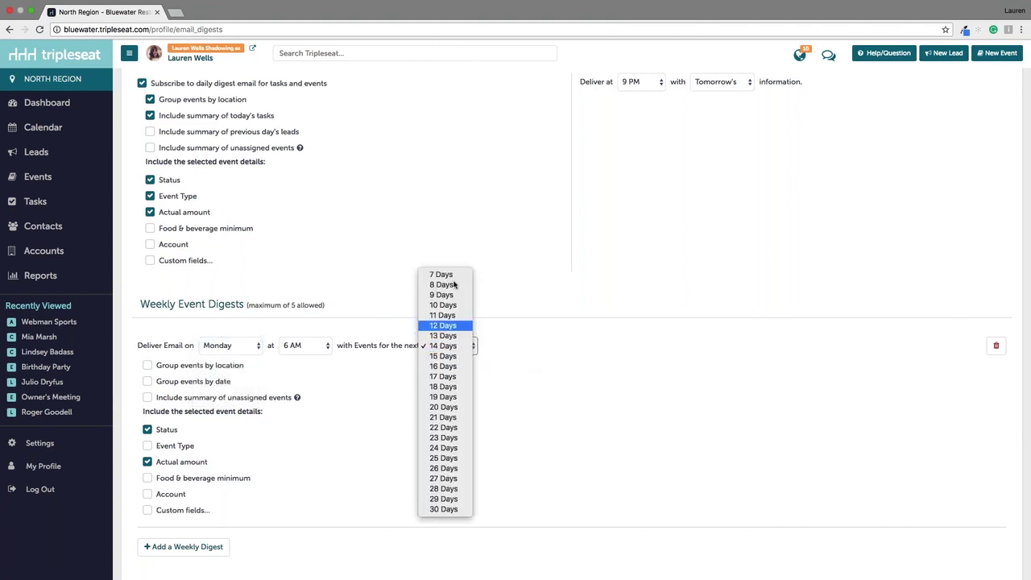
left_click(444, 386)
left_click(374, 366)
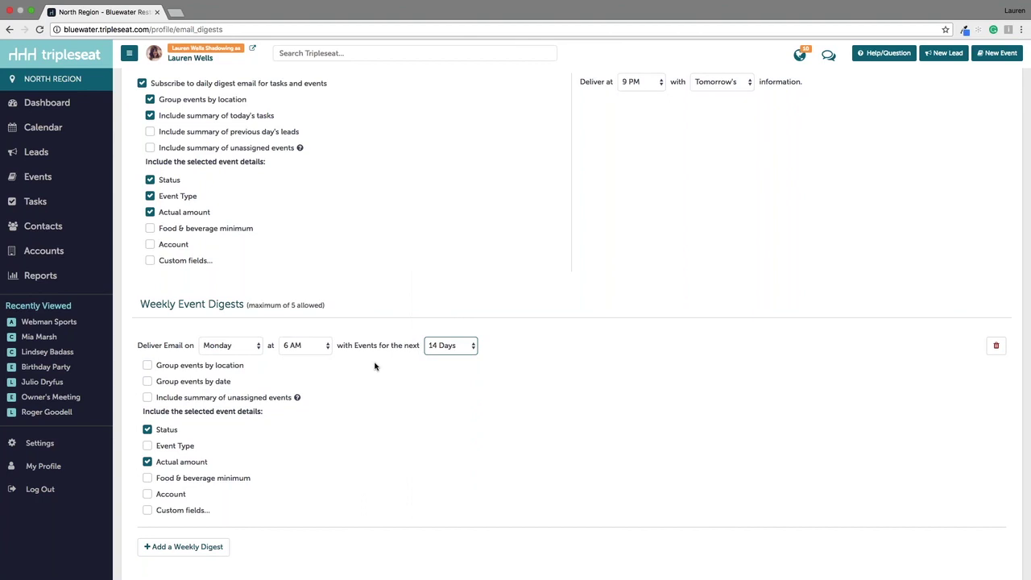
scroll(375, 366, "up", 1)
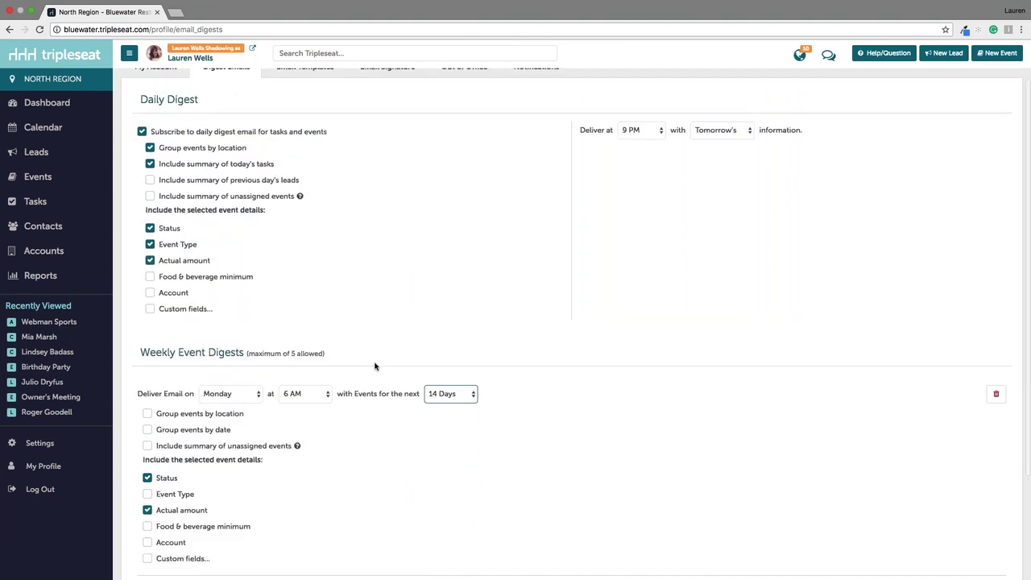
scroll(375, 366, "up", 1)
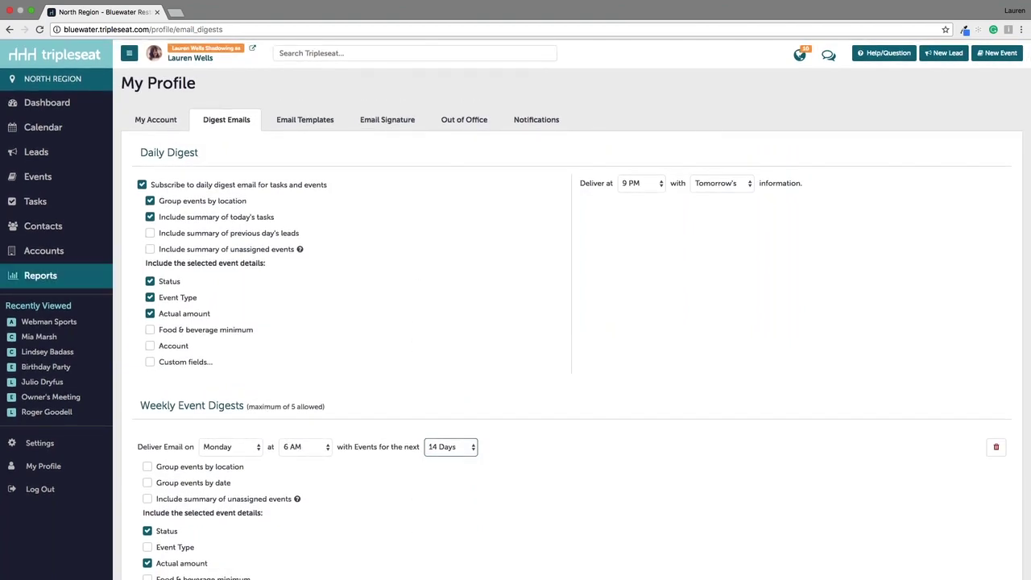
- Preview the details of the web lead in the recently viewed records and close the preview
mouse_move(42, 382)
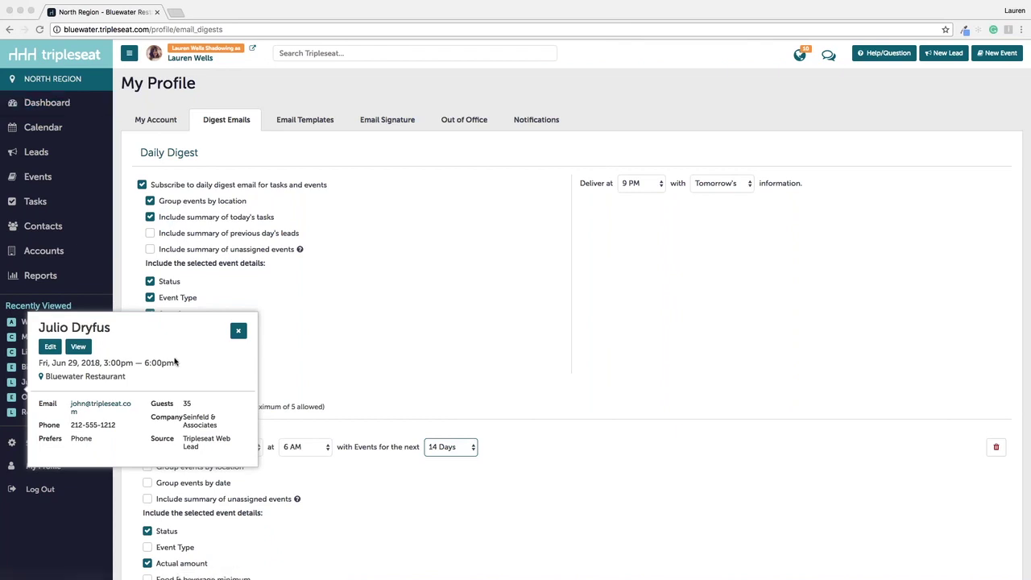
left_click(239, 331)
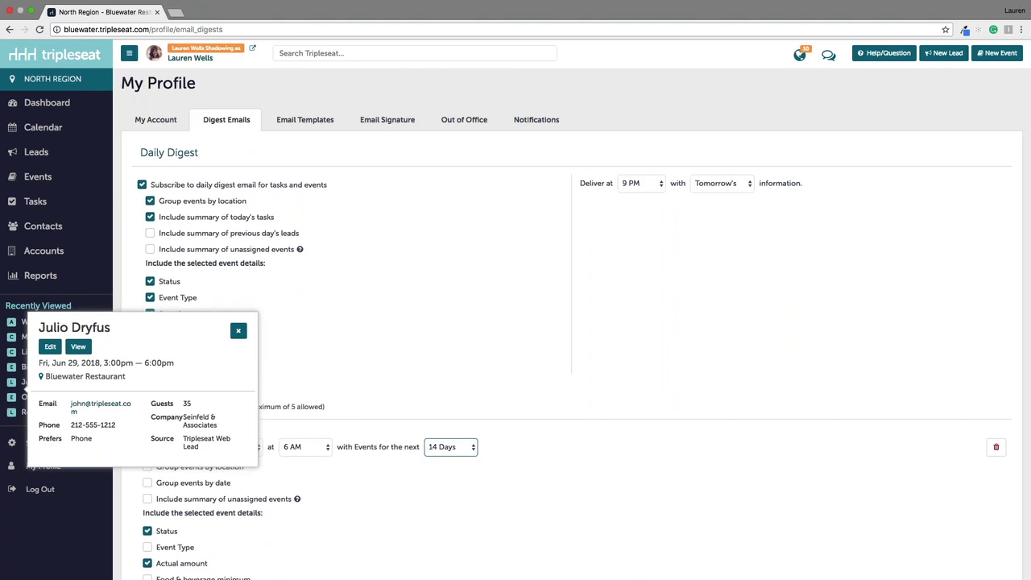
left_click(238, 332)
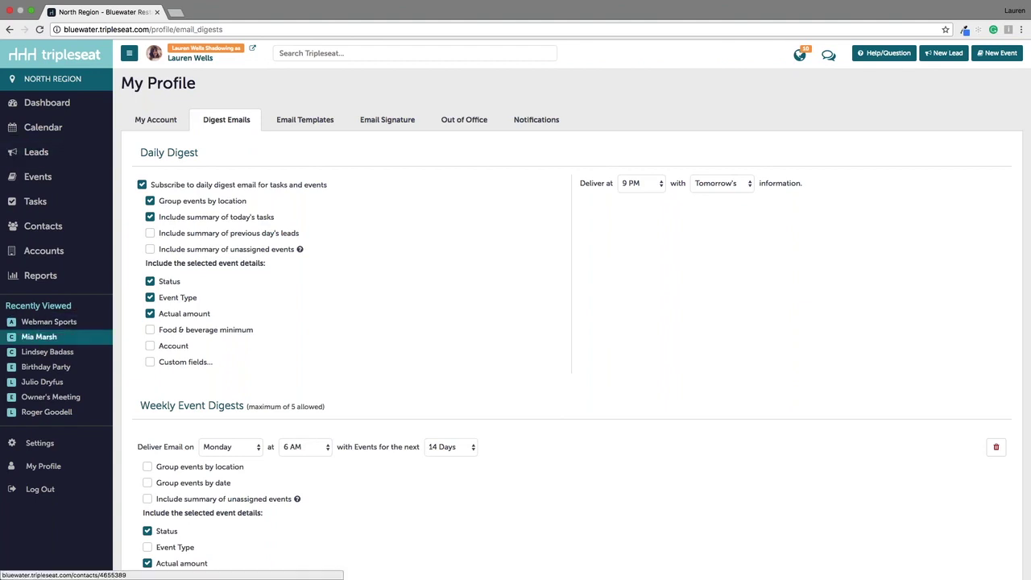
- Open the recently viewed Owner's Meeting event and expand the guest contract discussion among its discussions
mouse_move(38, 337)
left_click(41, 398)
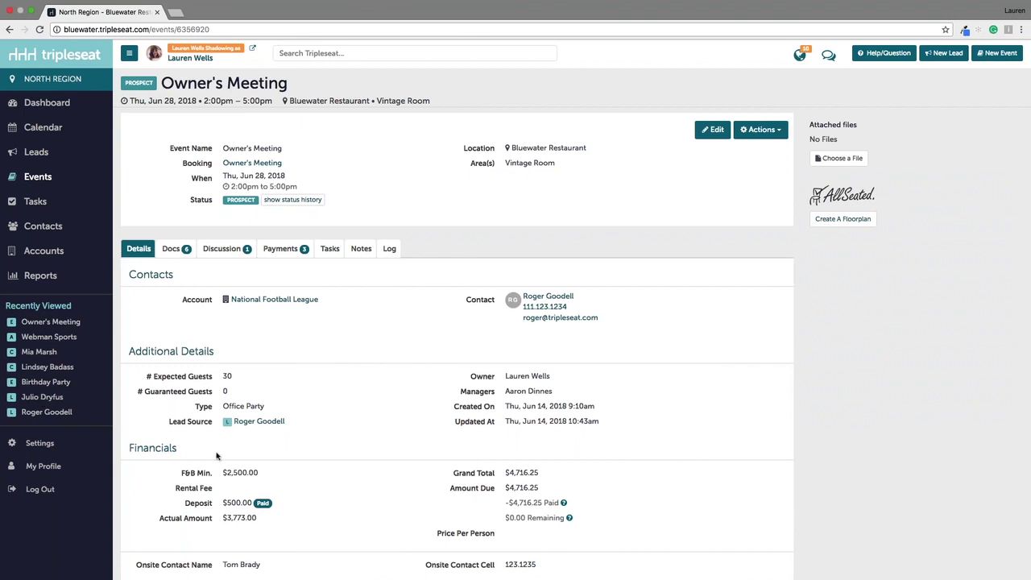
left_click(228, 247)
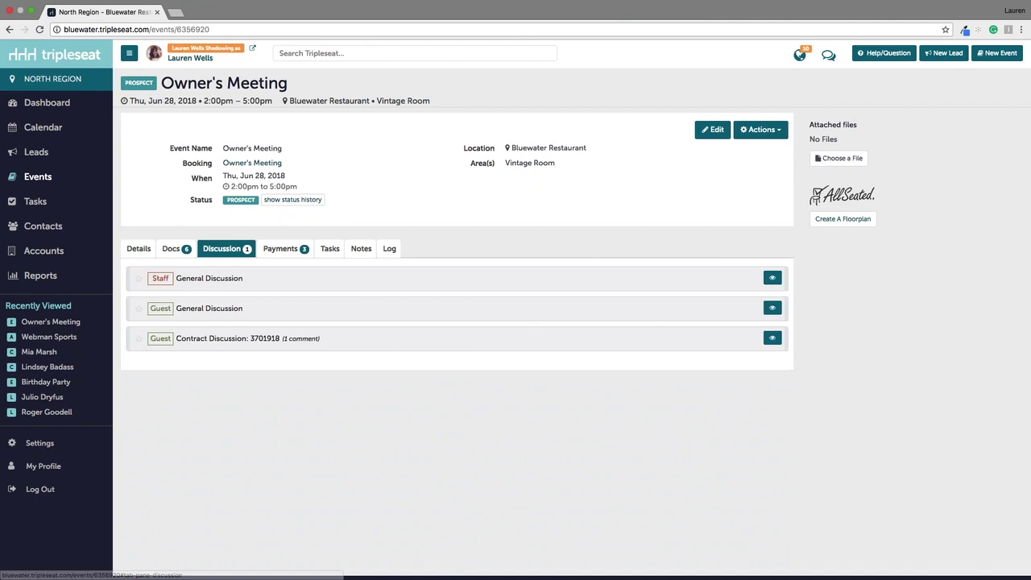
left_click(203, 338)
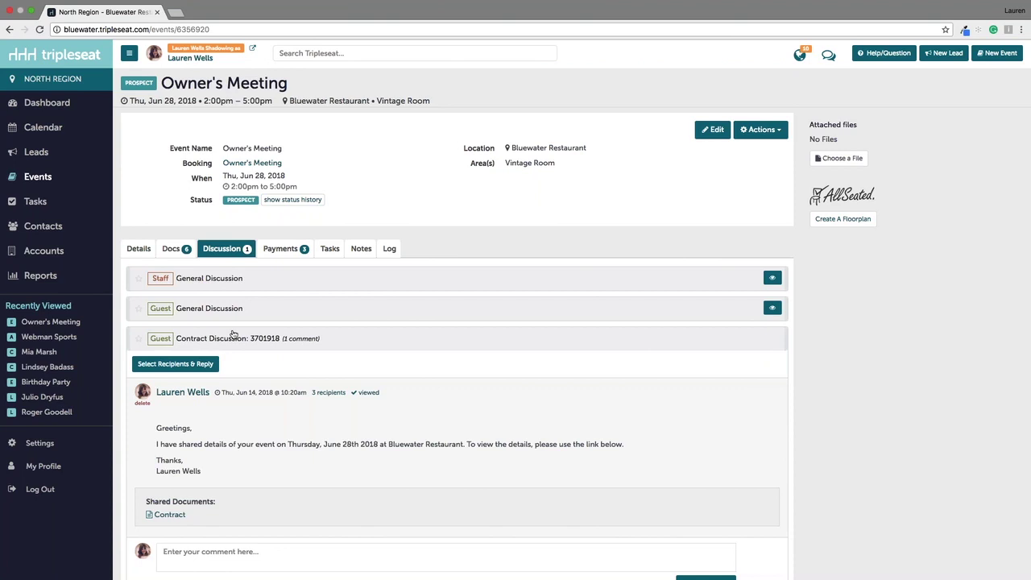
- Write a staff general discussion comment reading "Hi Chef, Please note that peas have changed to carrots"
left_click(222, 278)
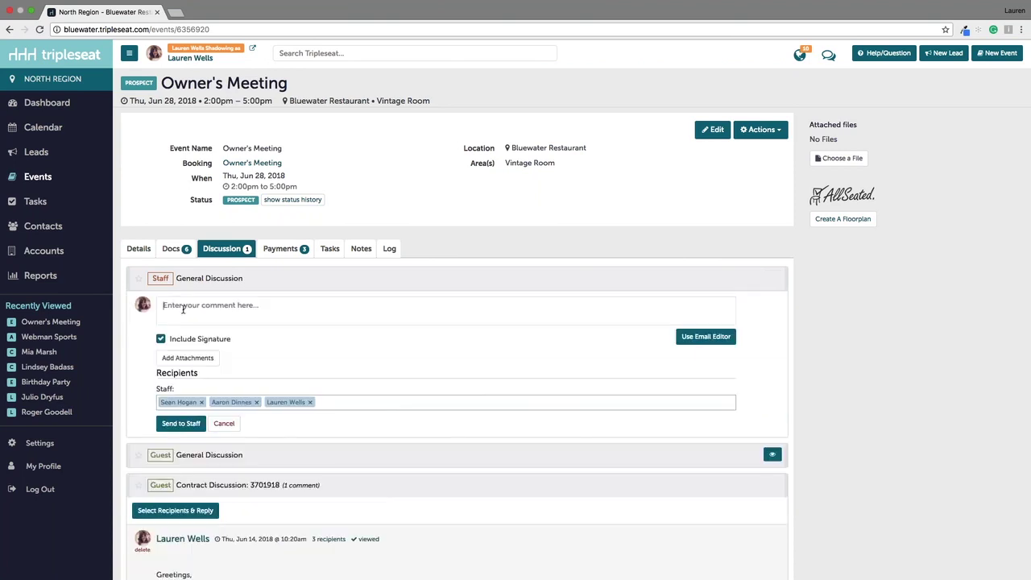
left_click(184, 309)
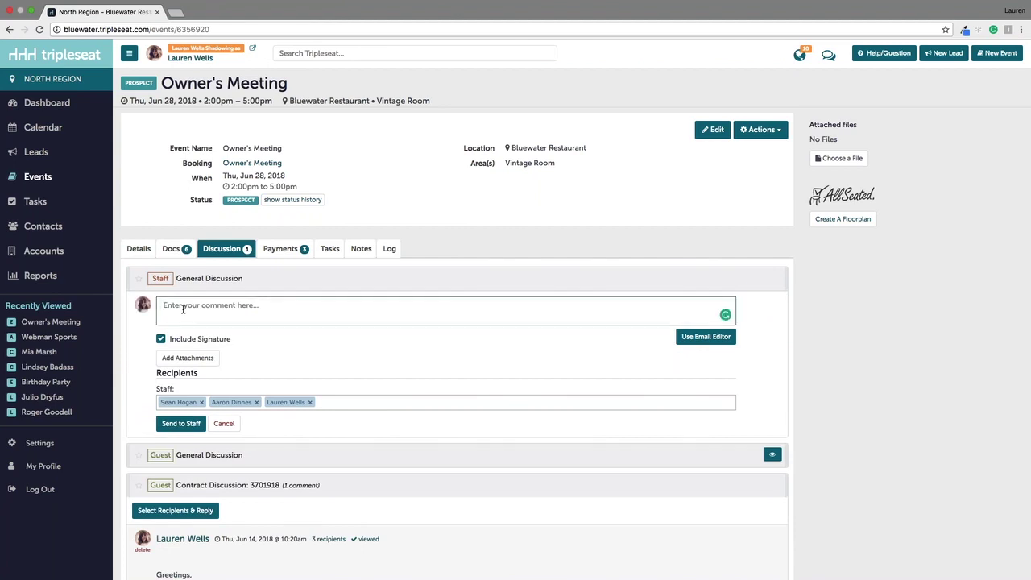
type("Hi Chef,")
key("Return")
key("Return")
type("Please note that peas ")
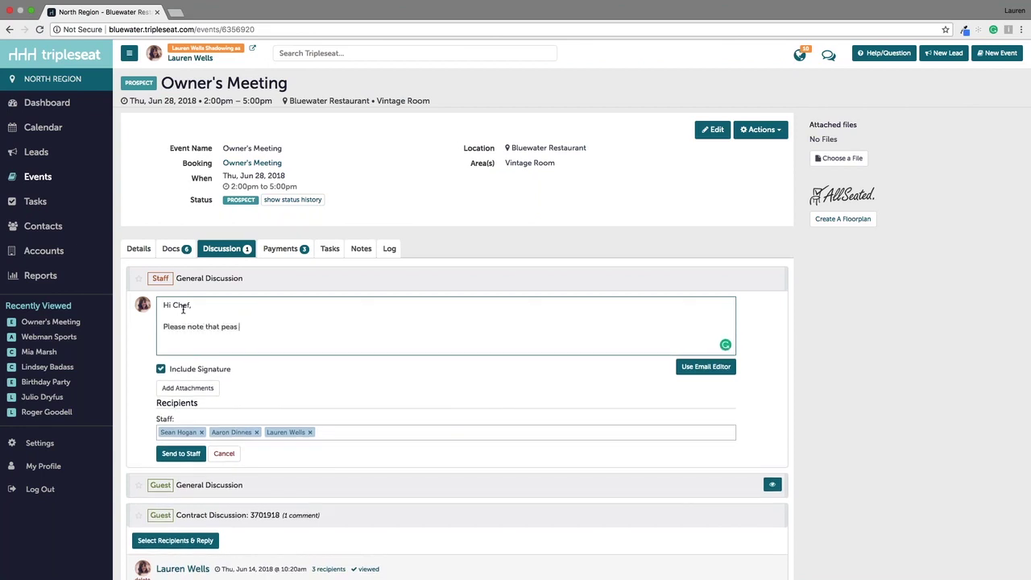
type("have changed to carrots")
- Add another staff member to the recipients of the staff comment
left_click(324, 432)
type("a")
key("Down")
key("Down")
key("Return")
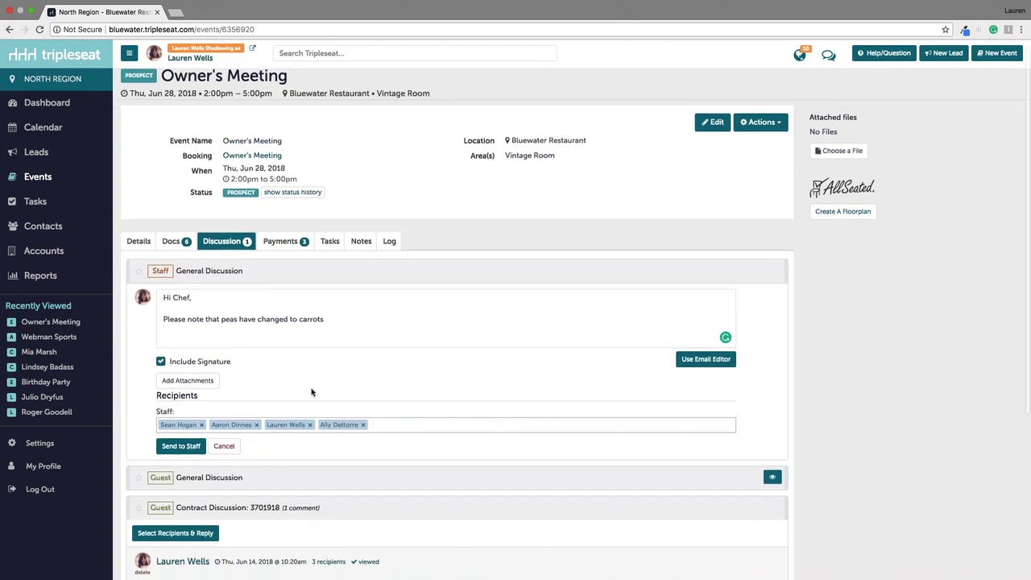
scroll(242, 411, "down", 1)
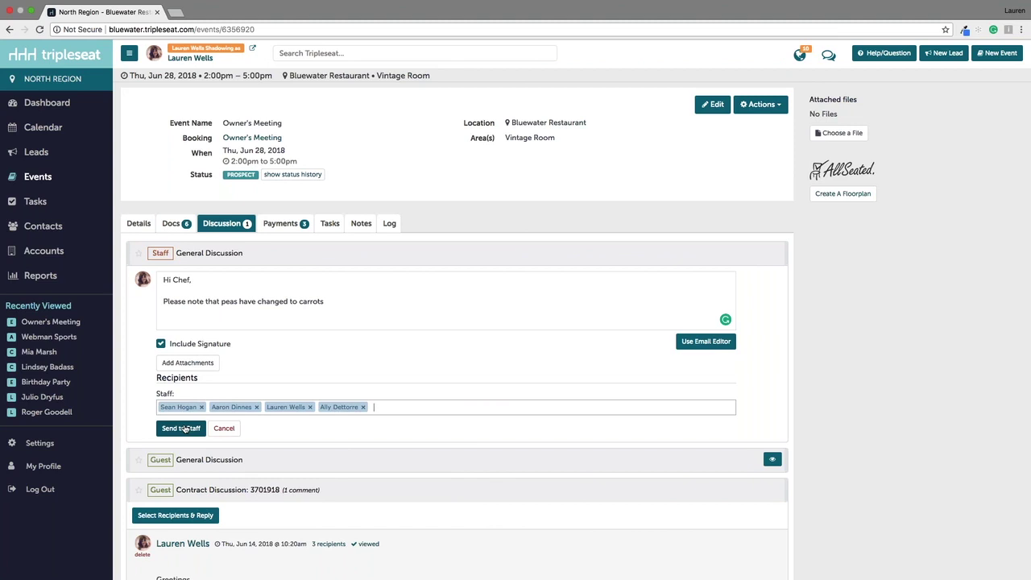
left_click(185, 429)
- Remove all staff recipients from the comment
key("BackSpace")
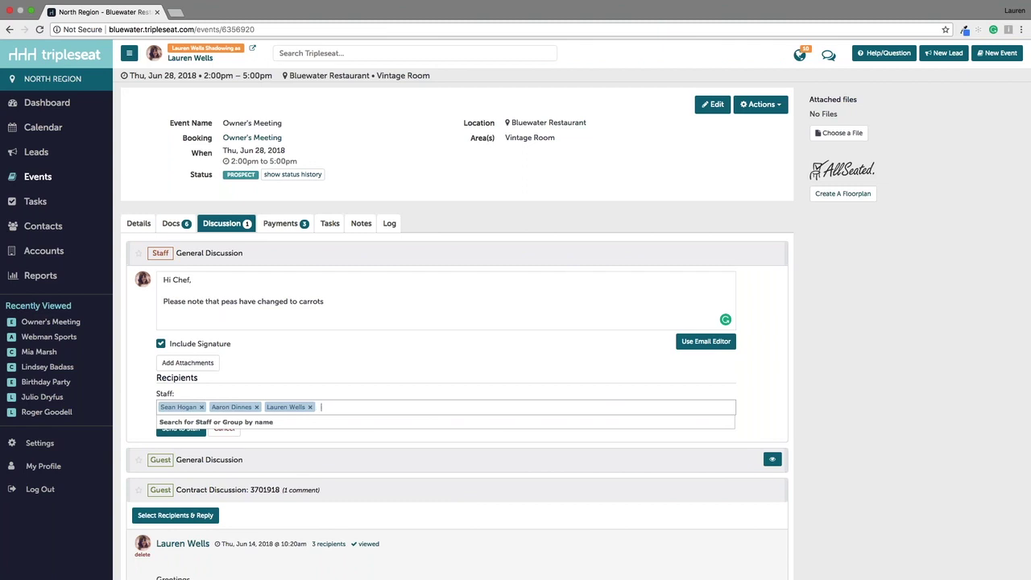
key("BackSpace")
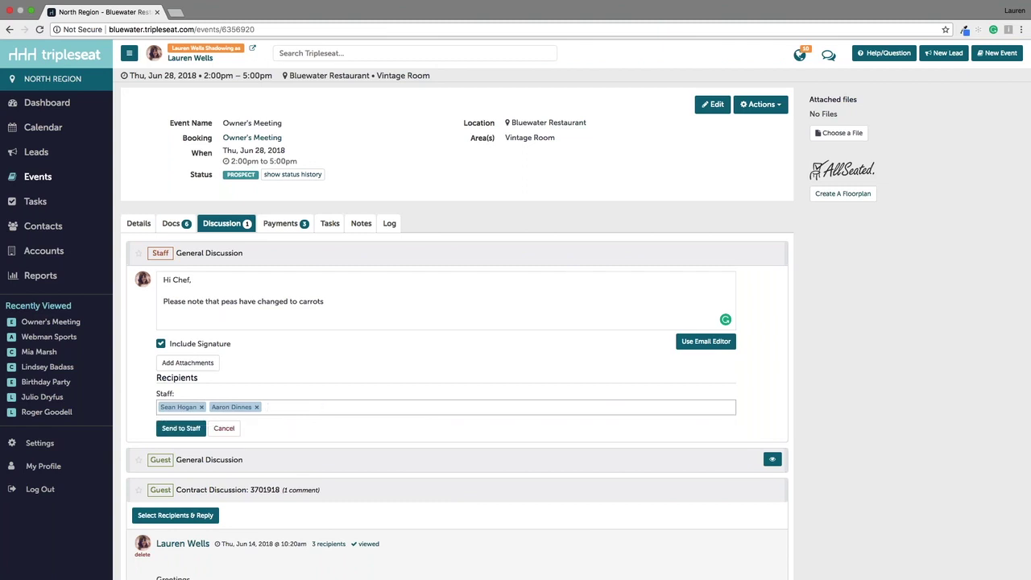
key("BackSpace")
key("BackSpace")
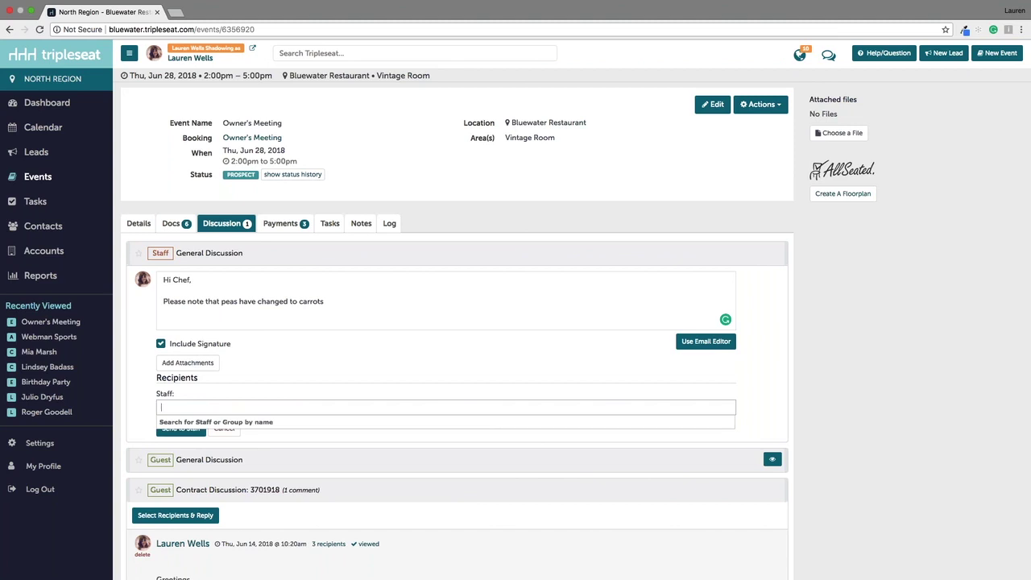
- Open the Back Of House discussion group in the settings to review its members, and leave it without saving
left_click(71, 443)
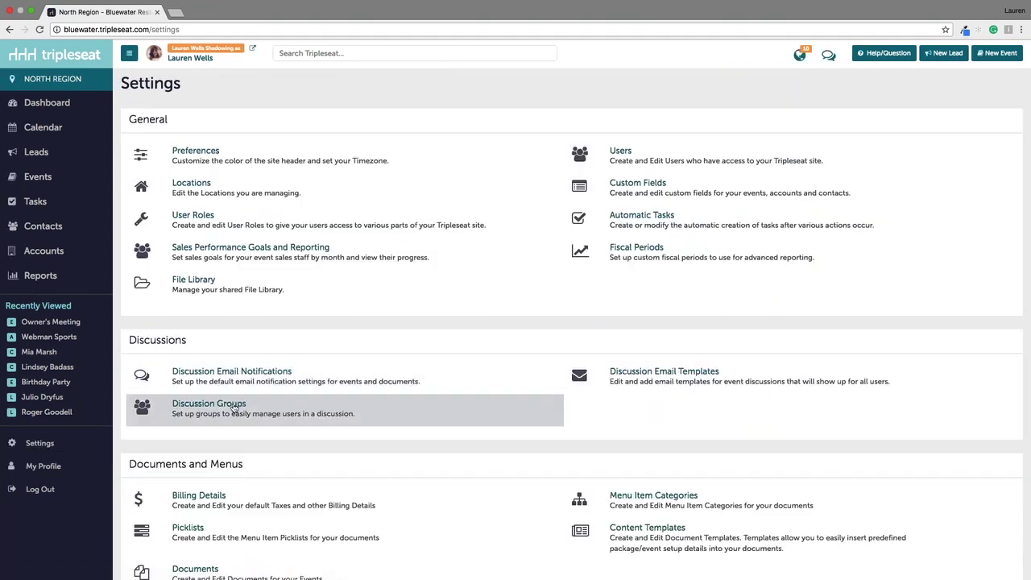
left_click(232, 408)
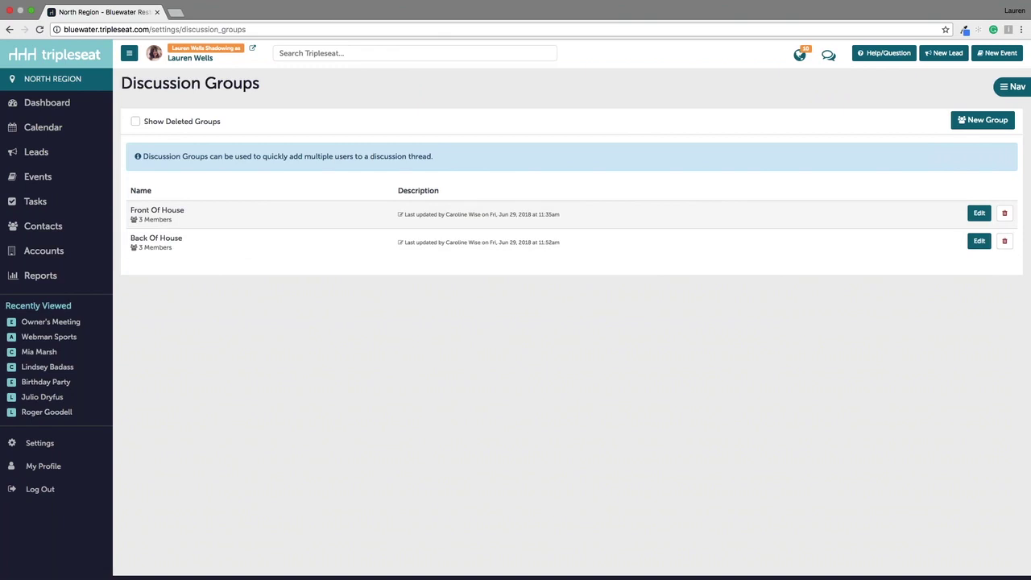
left_click(978, 242)
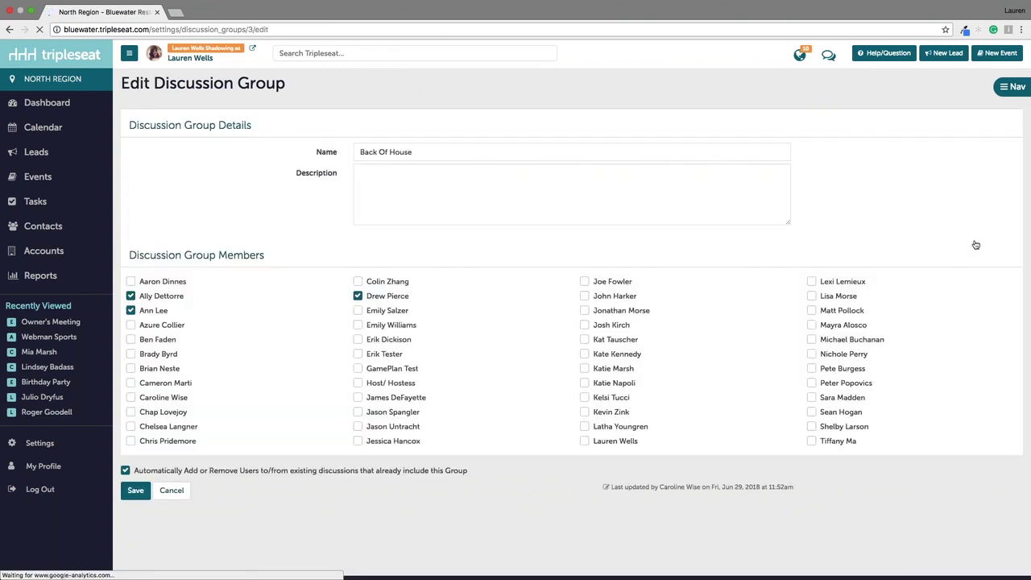
left_click(162, 495)
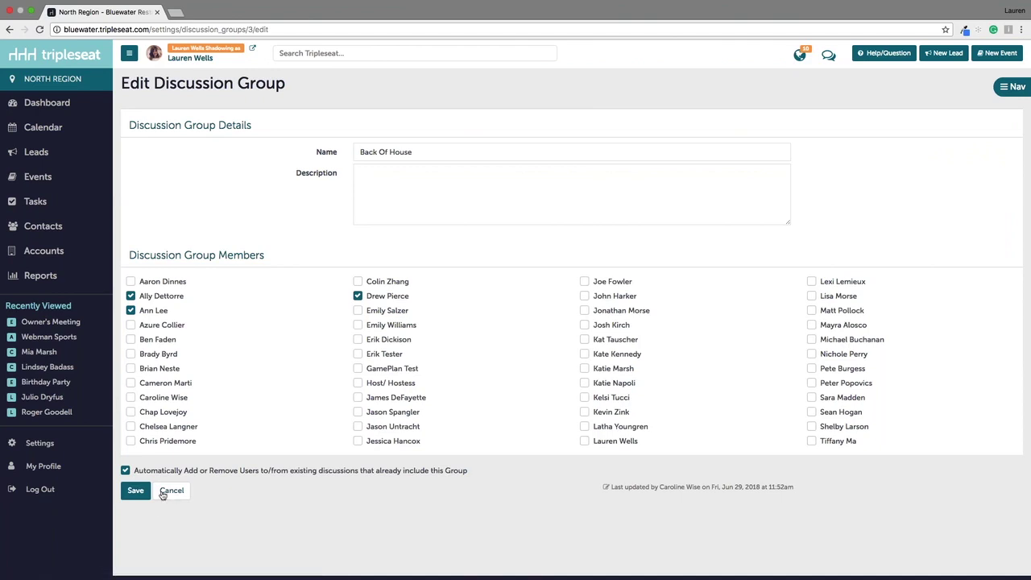
left_click(171, 491)
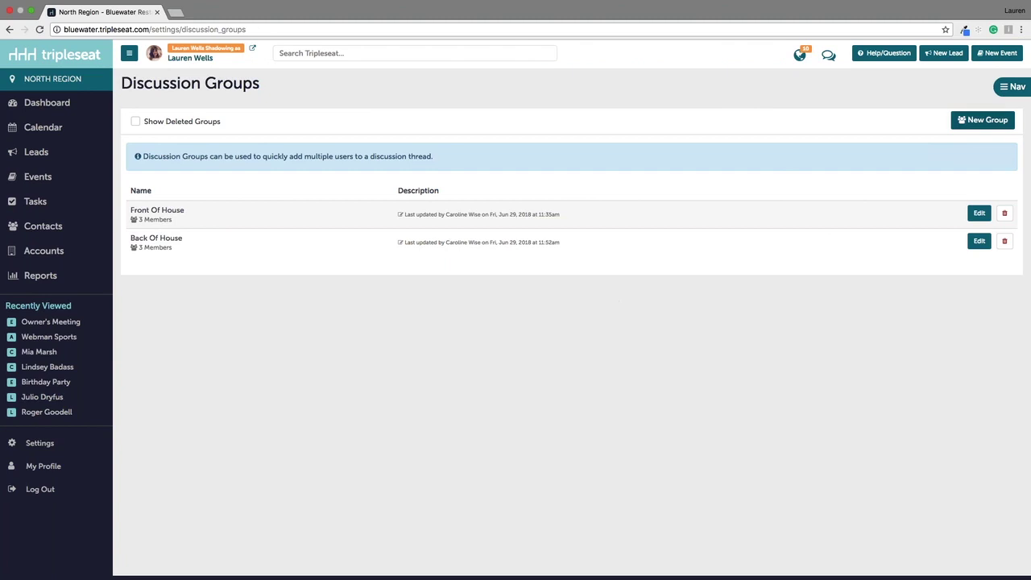
- View the blank form for a new discussion group and close it without creating a group
left_click(983, 125)
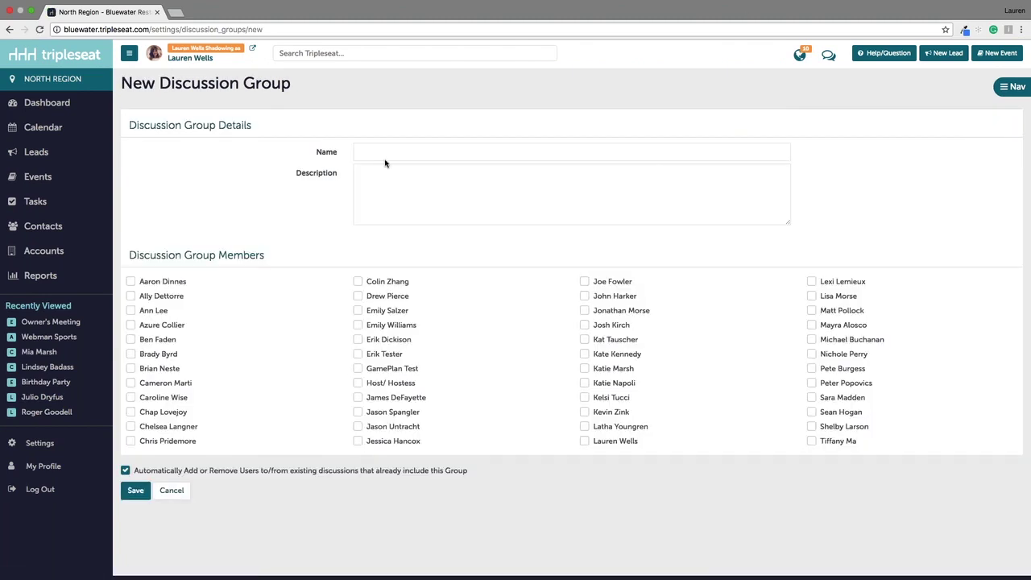
left_click(379, 153)
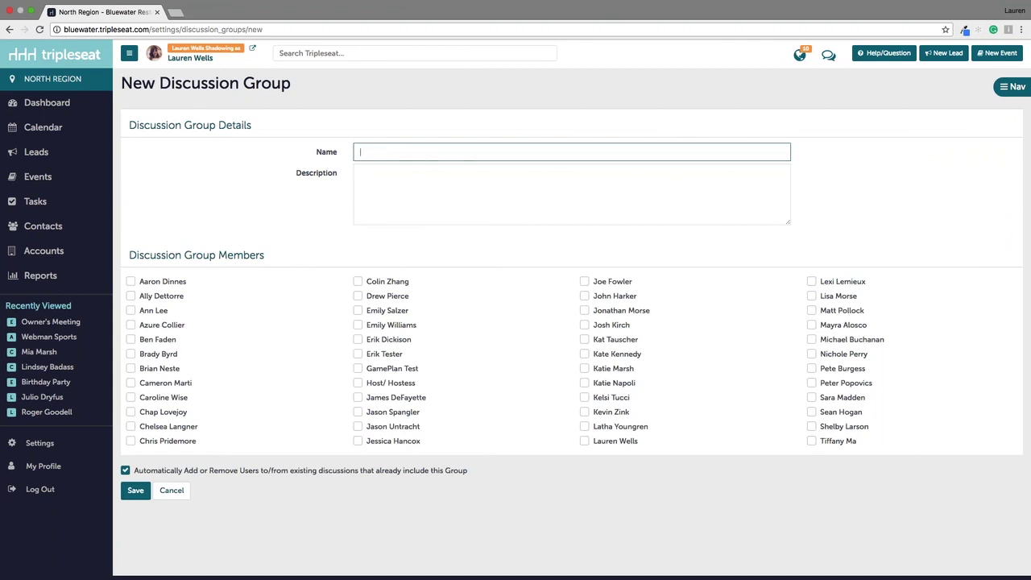
left_click(169, 491)
- In the Owner's Meeting event's staff general discussion, search the staff recipients for "hou" without adding a group
left_click(71, 329)
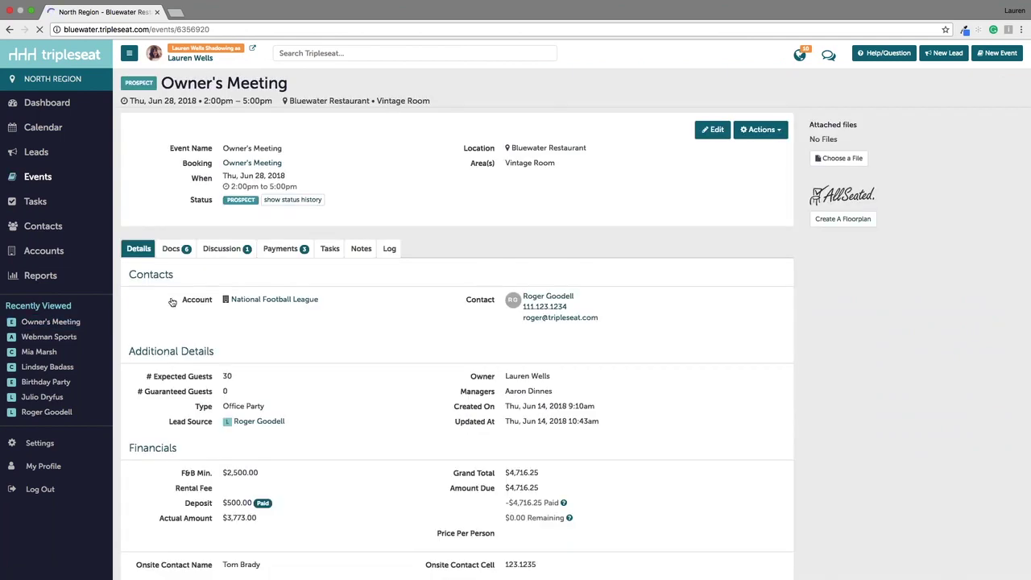
left_click(223, 249)
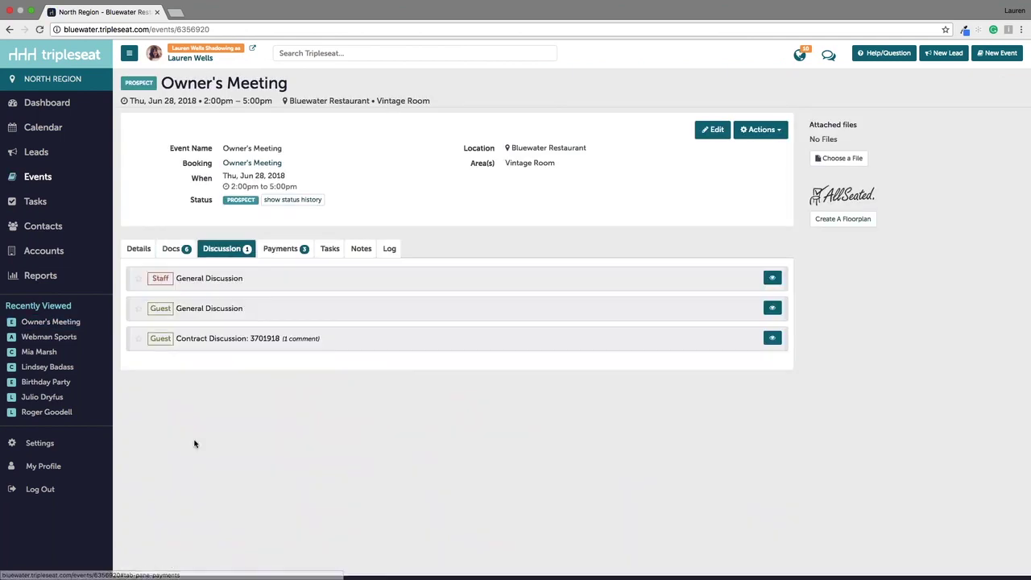
left_click(228, 282)
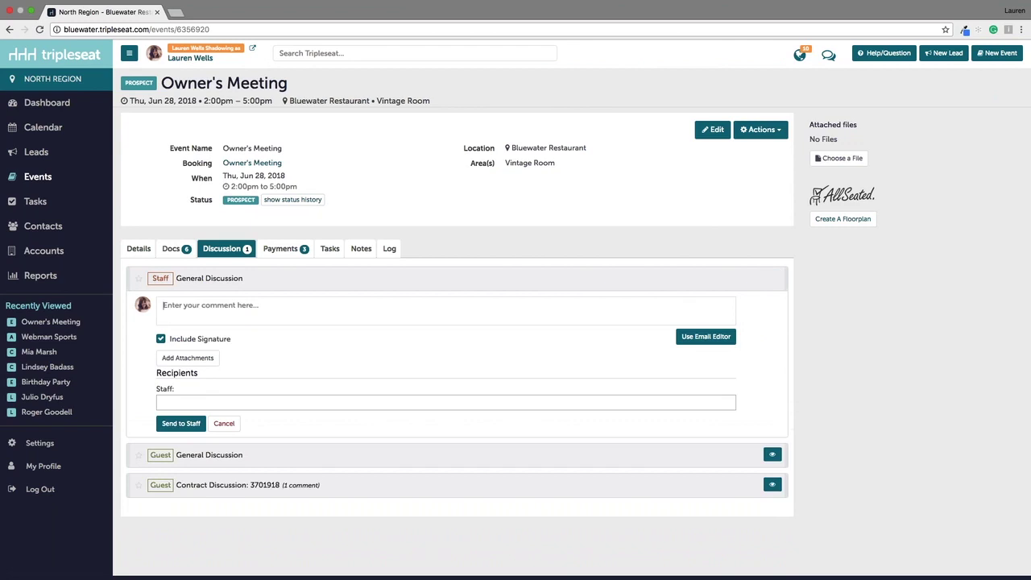
left_click(166, 402)
type("hou")
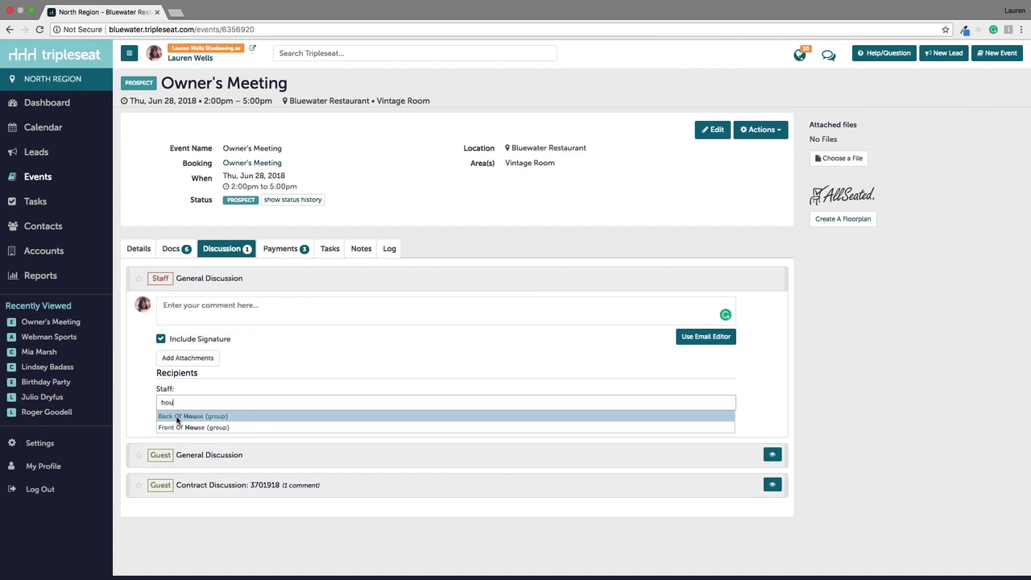
left_click(521, 241)
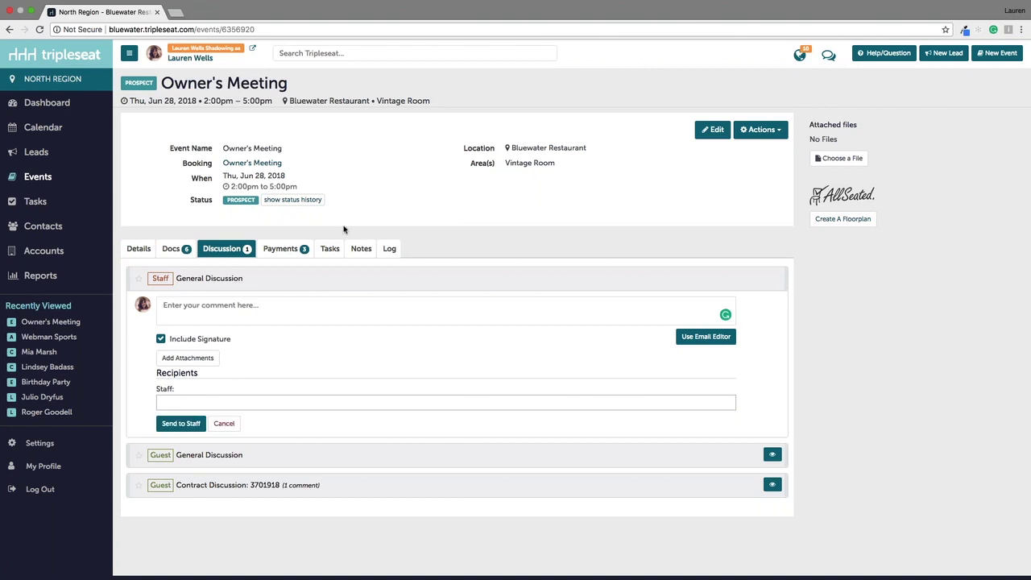
- Create and save a task for the Owner's Meeting event described "Get Final Guest Count" with due date 7/21/2018
left_click(330, 249)
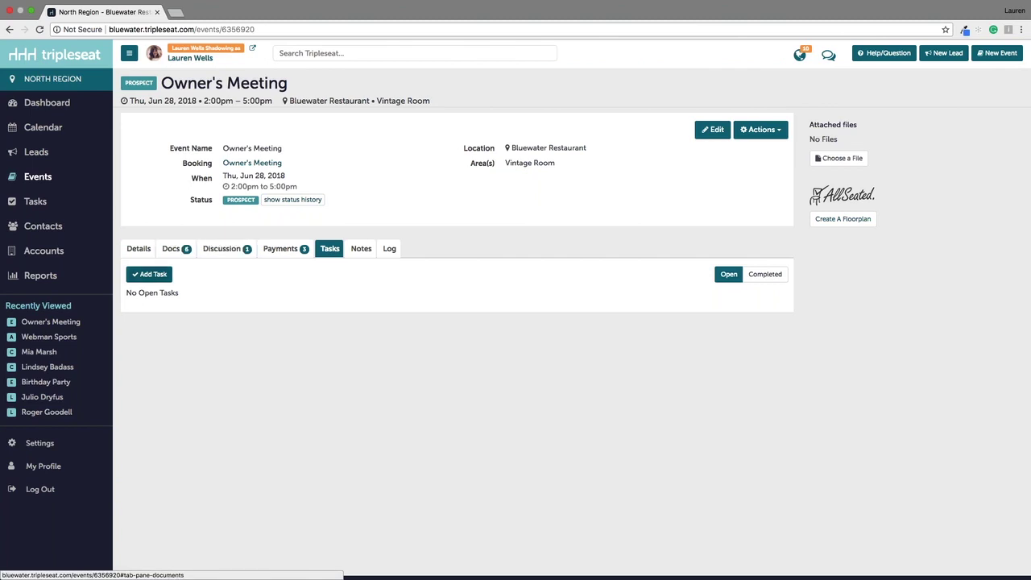
left_click(149, 274)
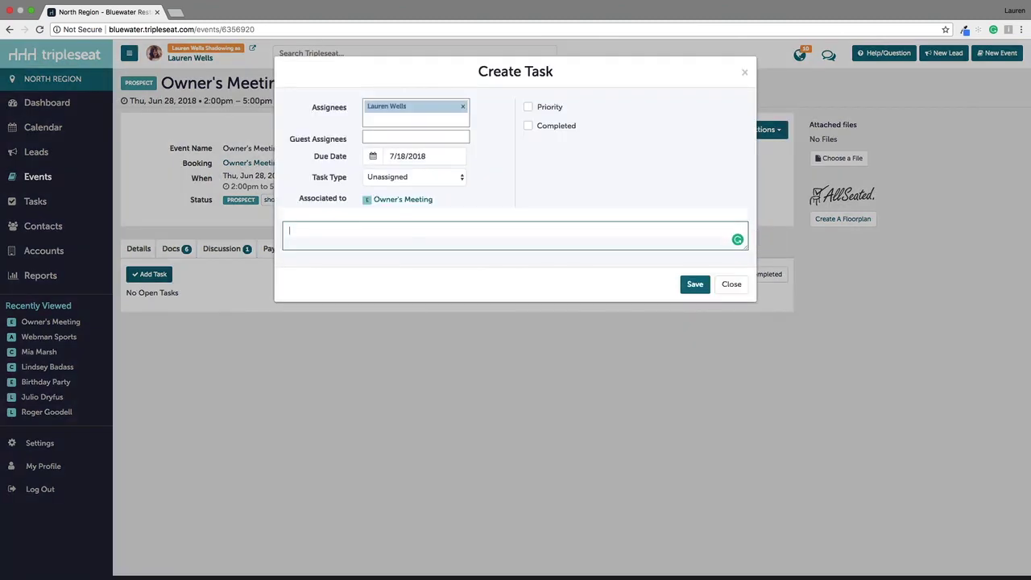
type("Get")
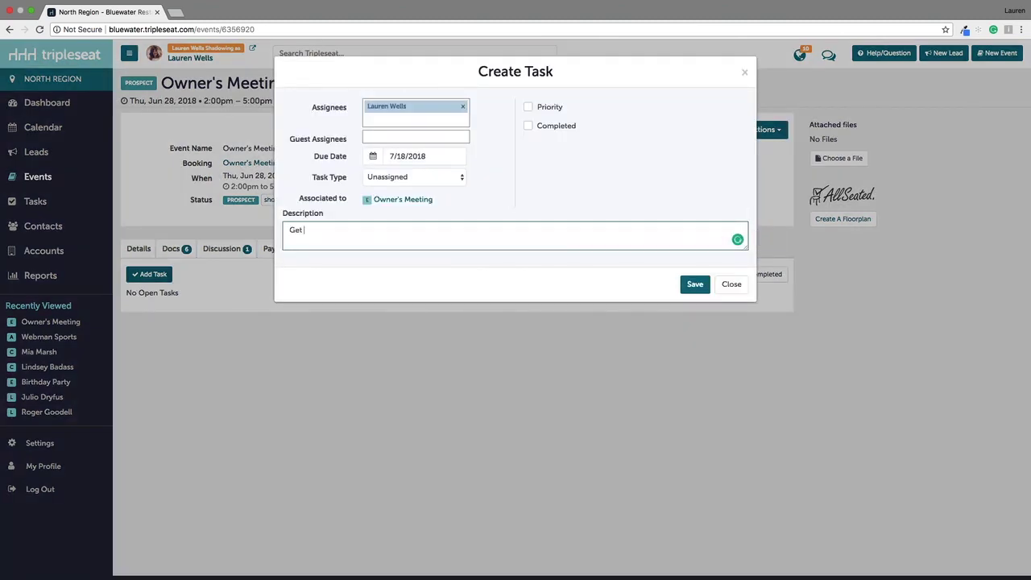
type(" Final Guest Count")
left_click(373, 156)
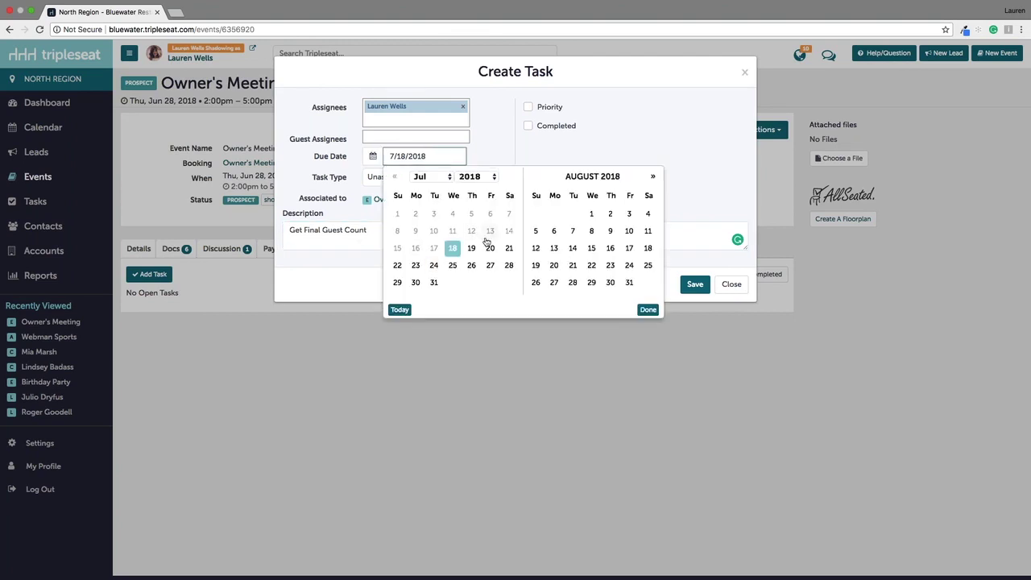
left_click(508, 248)
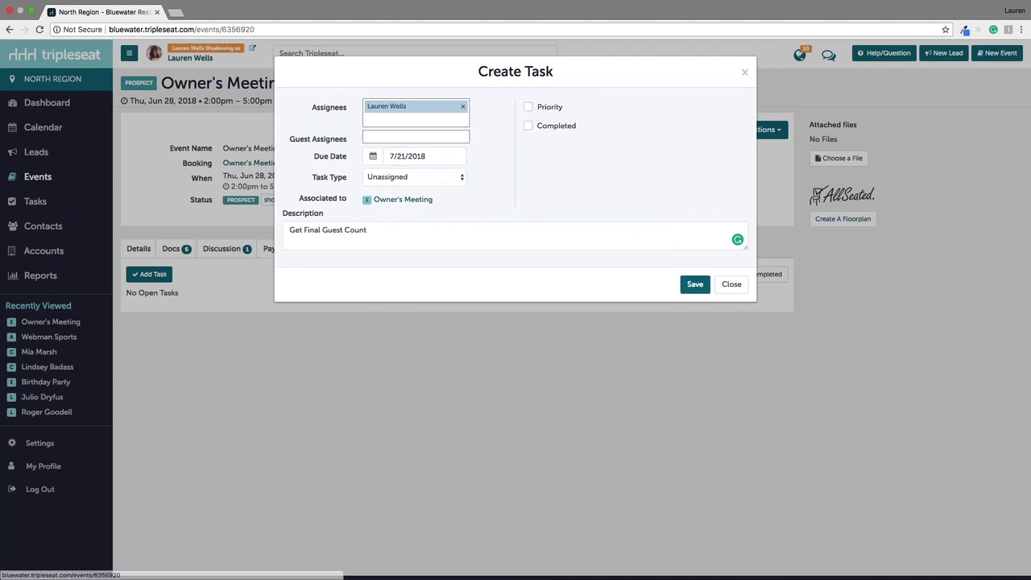
left_click(694, 285)
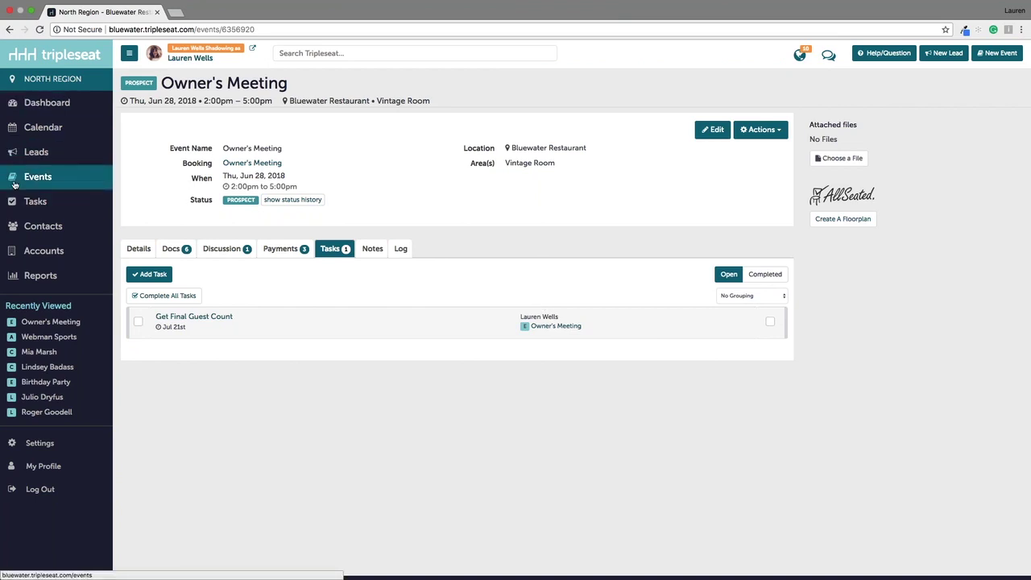
- In the overall task list, give the Get Final Guest Count task High priority and mark it complete
left_click(35, 202)
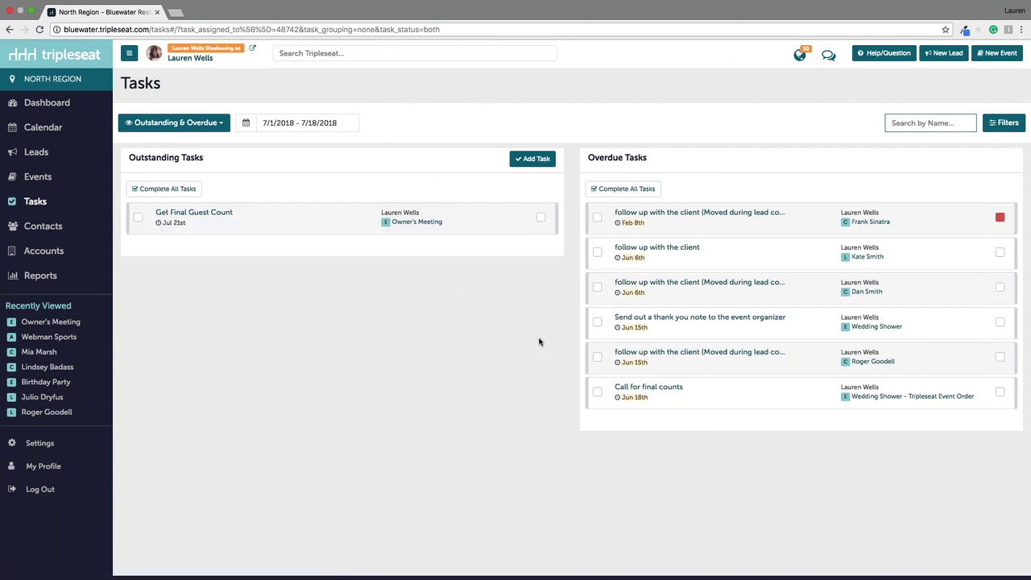
mouse_move(551, 218)
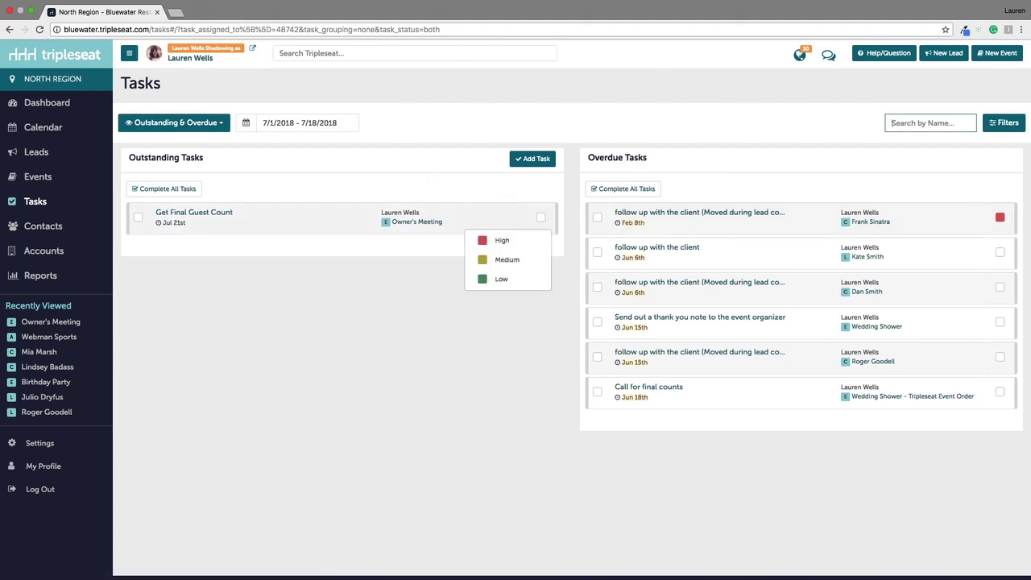
left_click(499, 240)
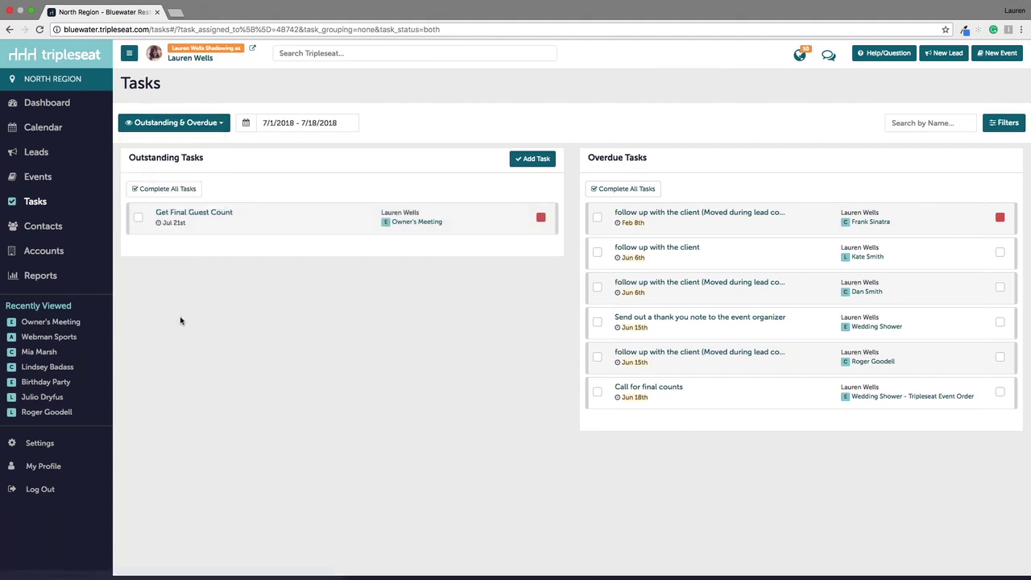
left_click(138, 218)
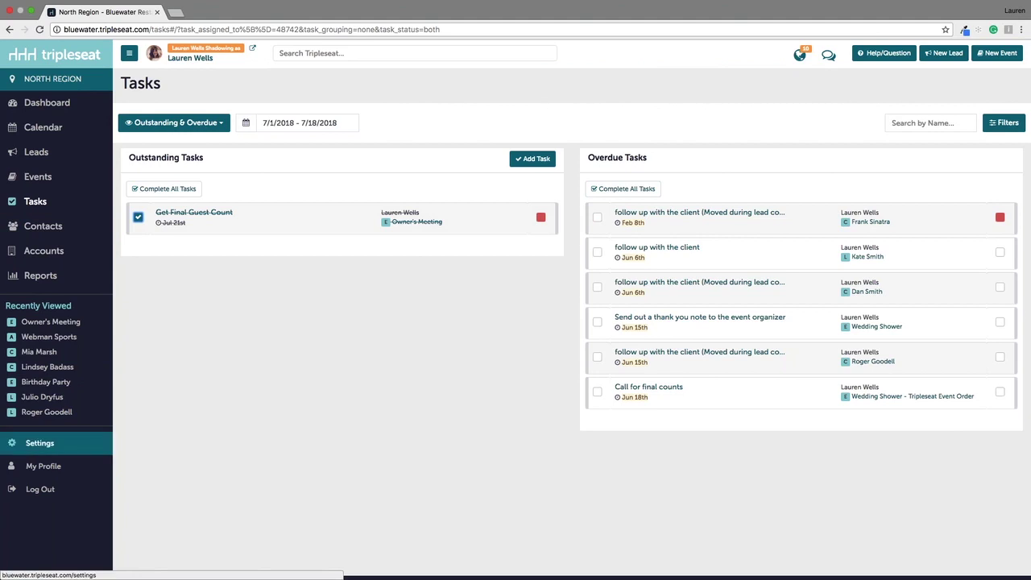
- Open the Guaranteed Guest Counts automatic task from the settings for editing
left_click(39, 443)
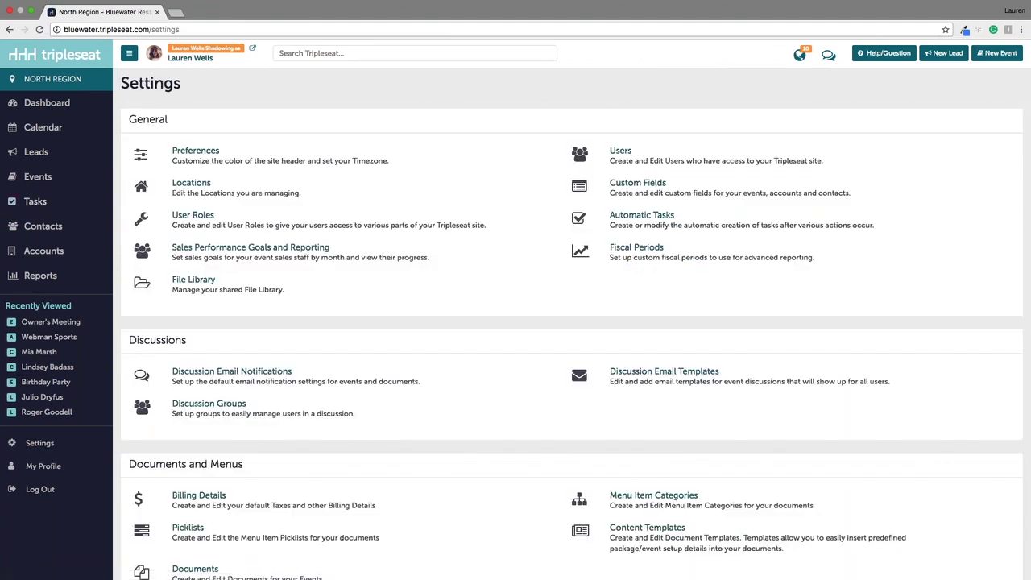
left_click(647, 224)
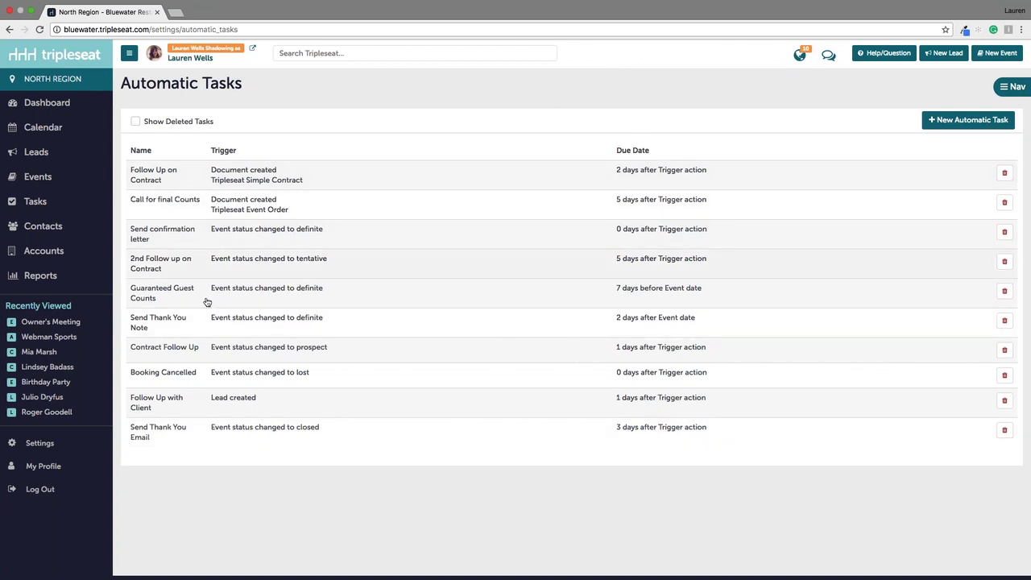
left_click(241, 292)
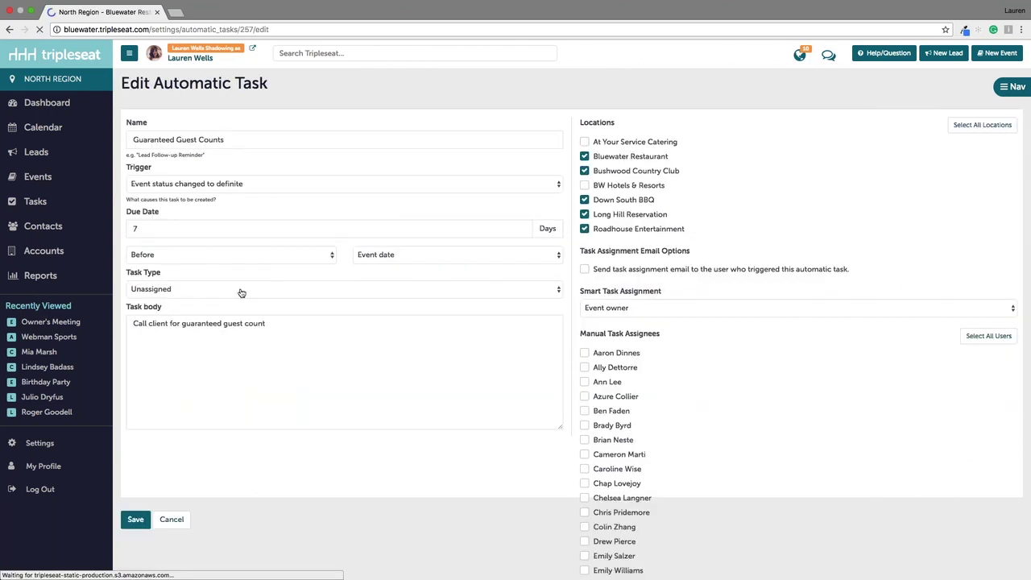
left_click(232, 139)
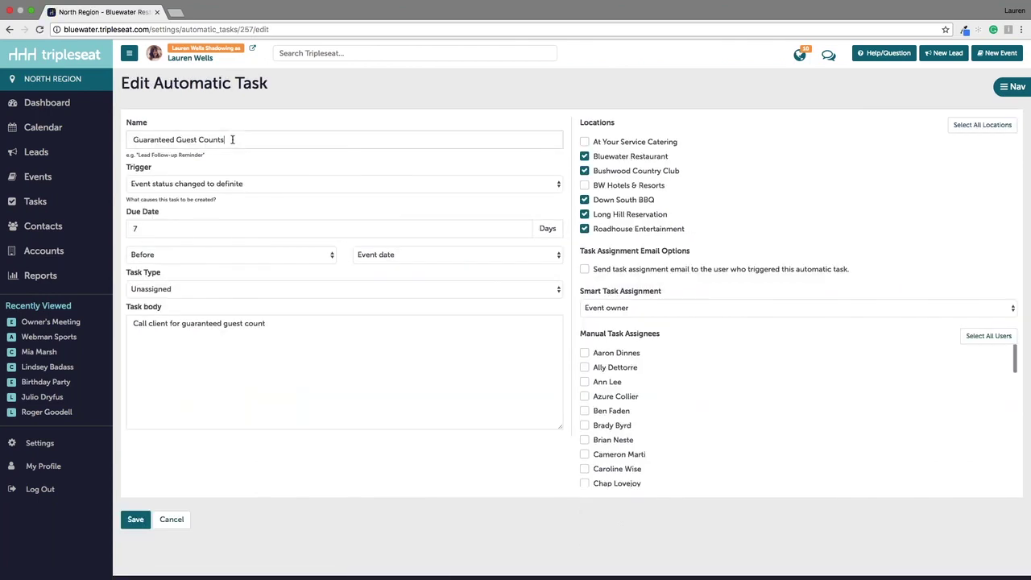
triple_click(232, 140)
left_click(242, 141)
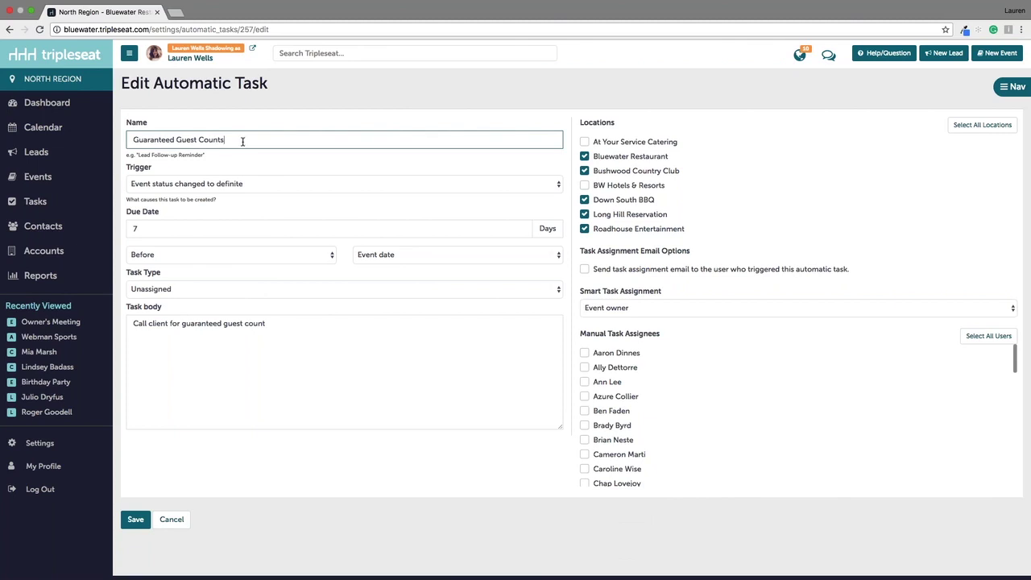
- Review the automatic task's trigger choices and its due date timing options without changing them
left_click(165, 185)
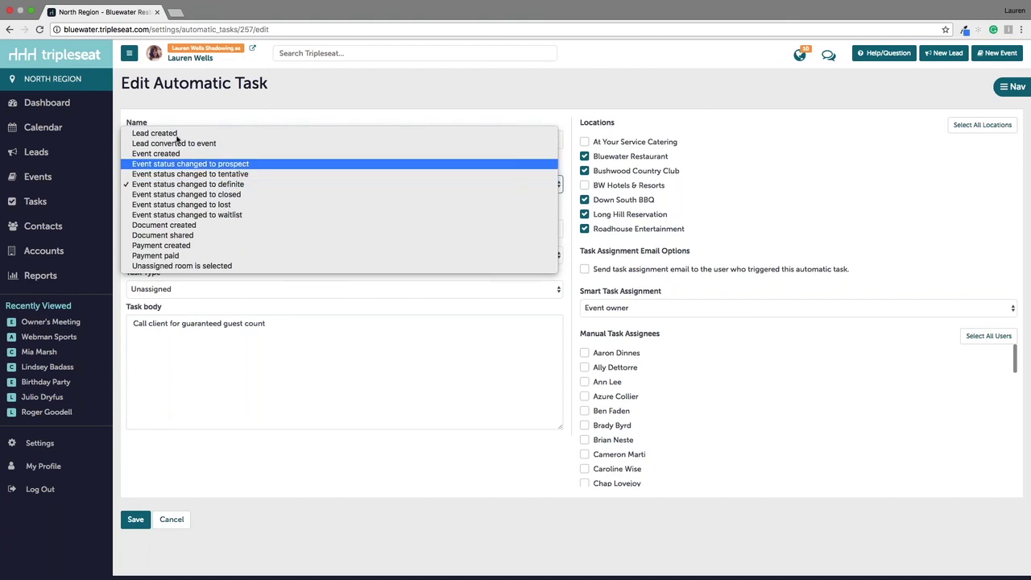
left_click(149, 183)
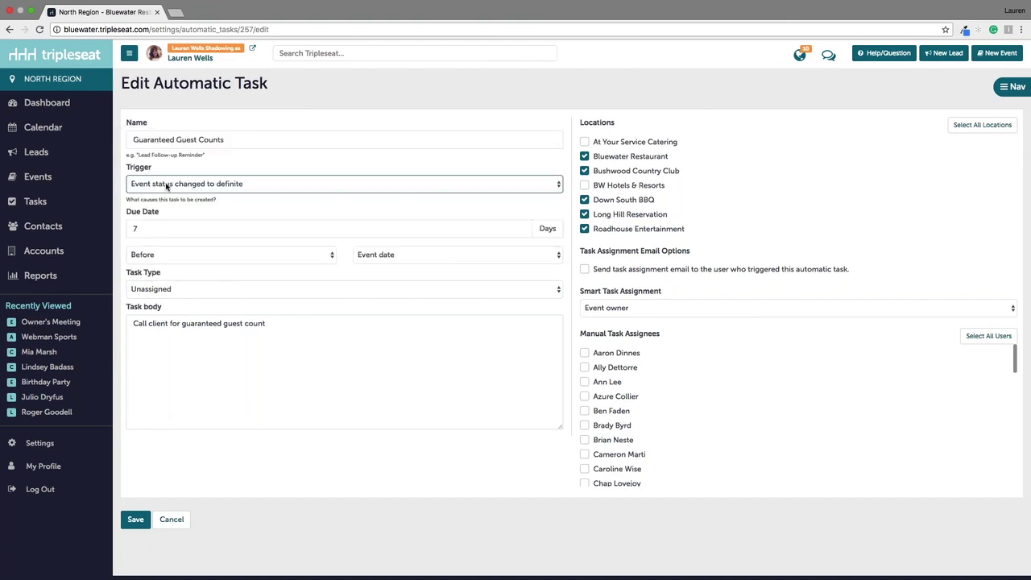
left_click(147, 228)
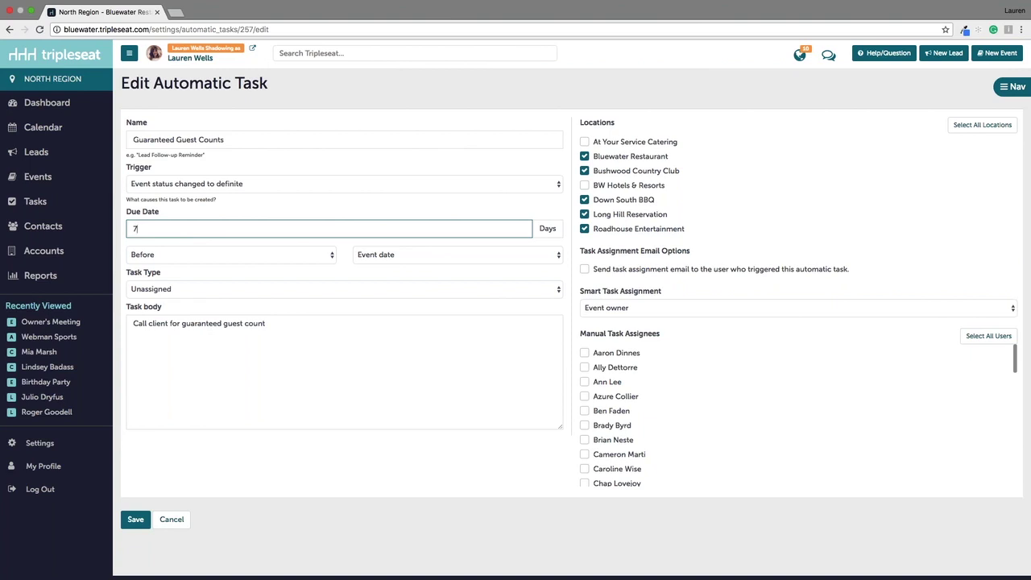
left_click(161, 254)
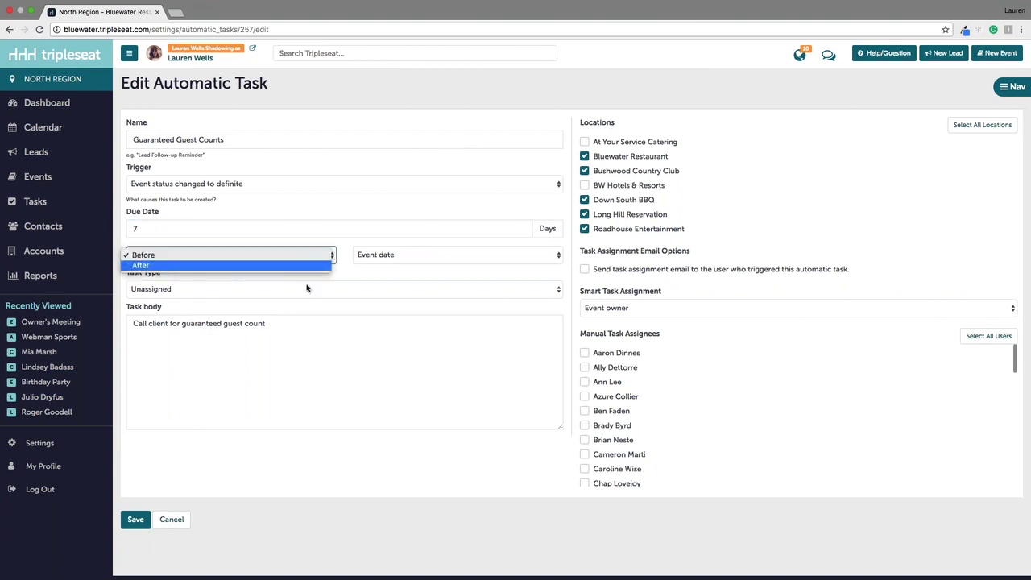
left_click(380, 256)
left_click(379, 255)
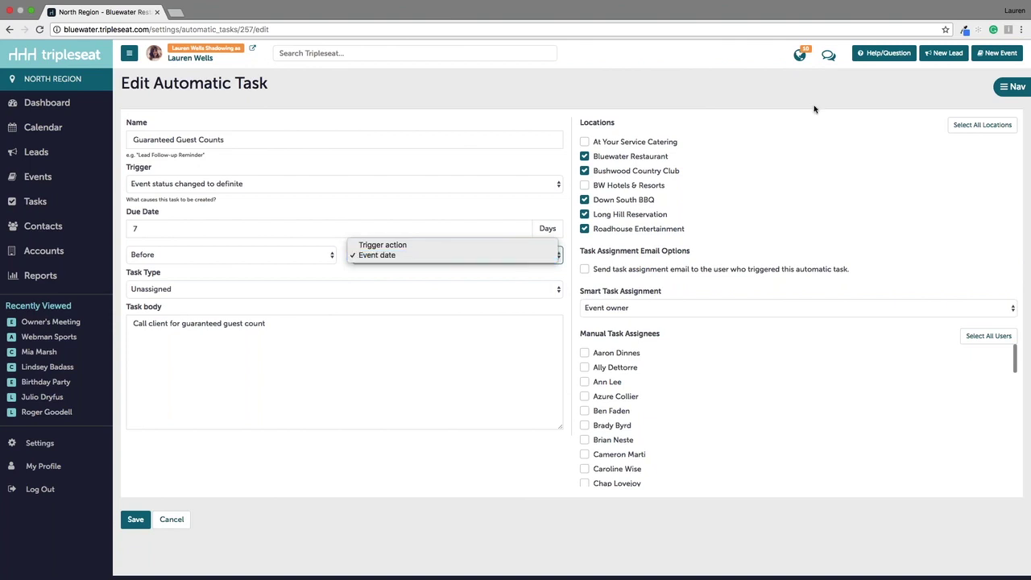
left_click(698, 114)
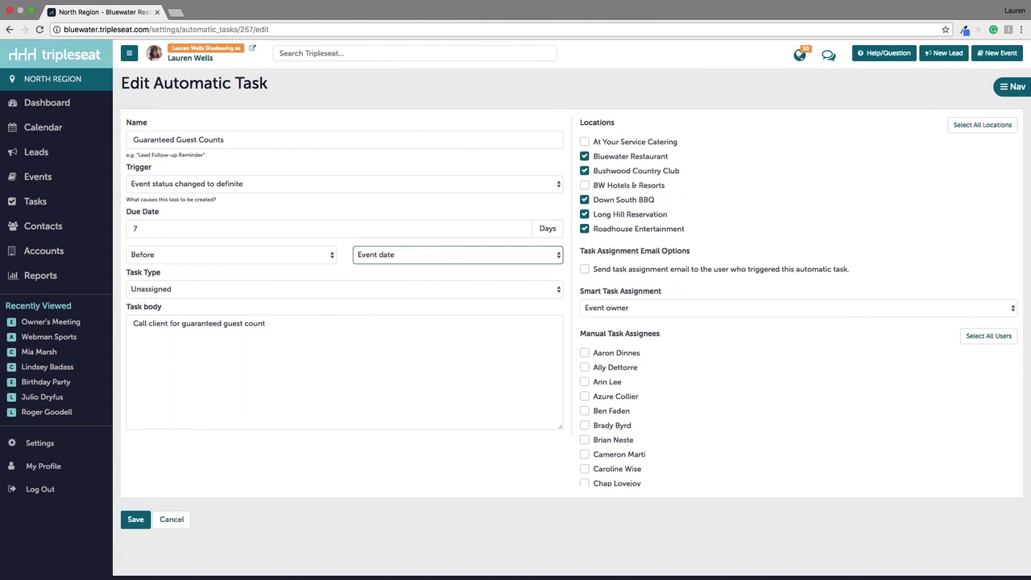
- Review the smart task assignment options and select the second listed staff member as a manual task assignee
left_click(618, 311)
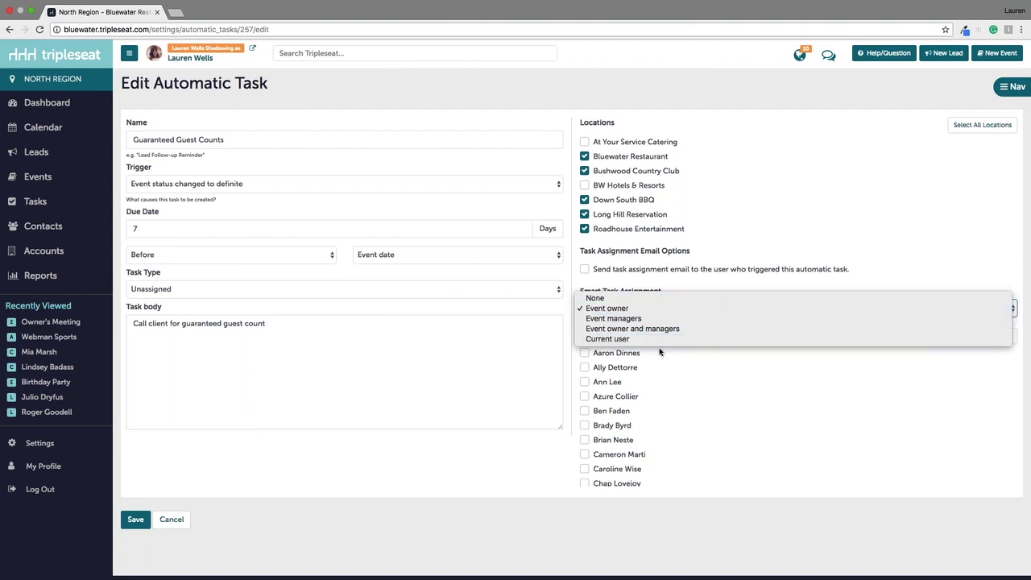
left_click(685, 284)
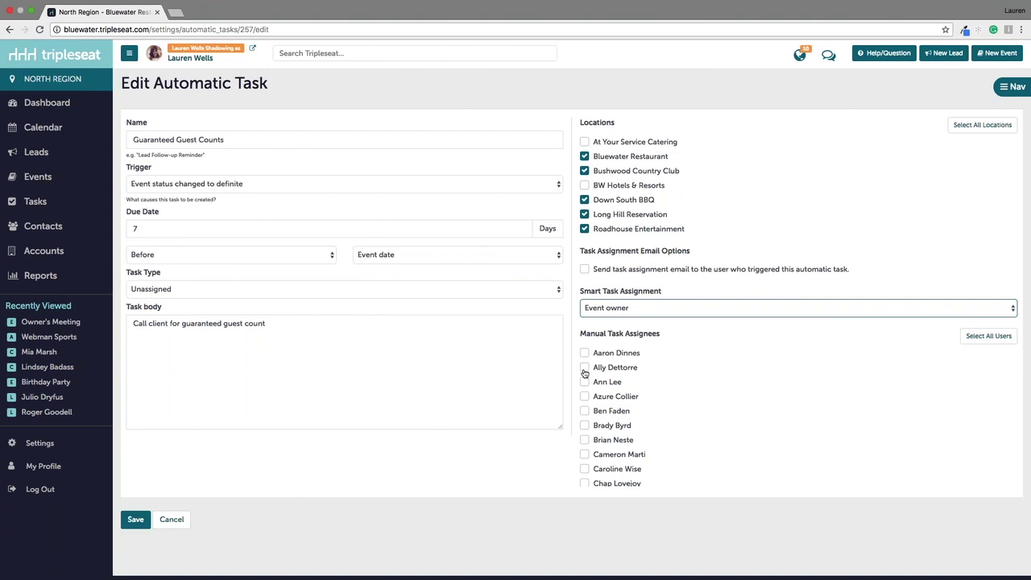
left_click(585, 369)
left_click(585, 370)
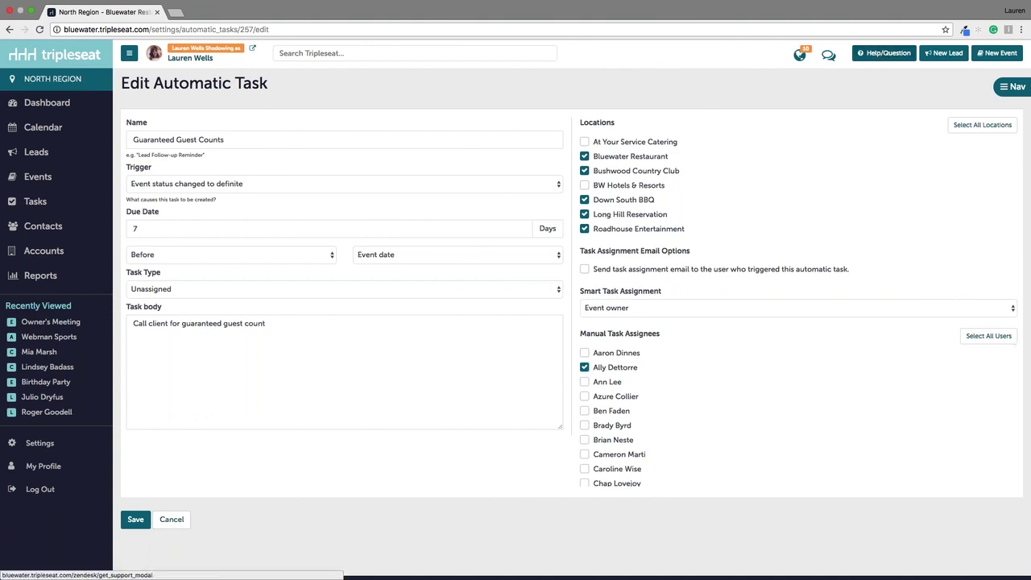
- Open the support options for help and questions
left_click(884, 53)
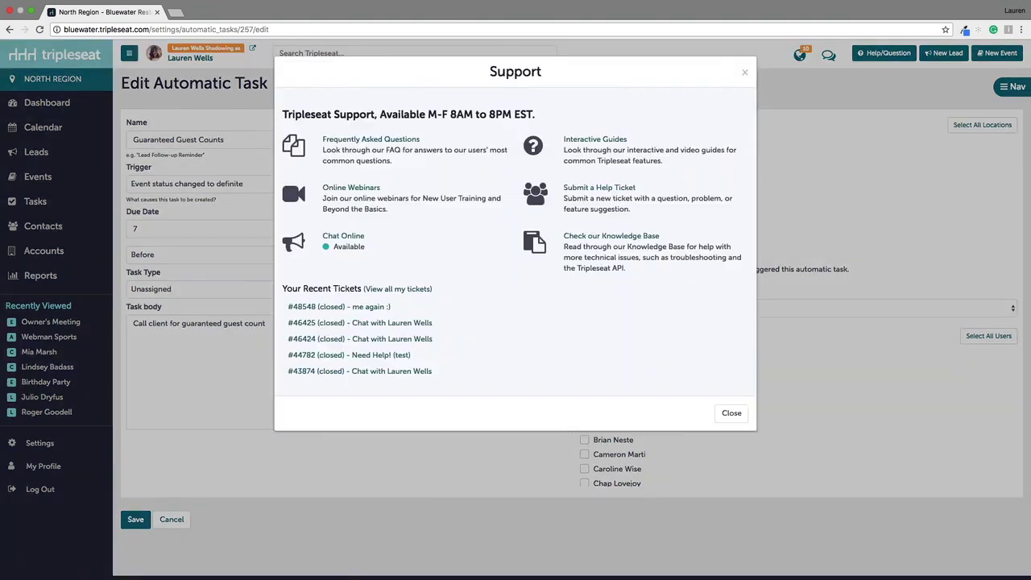